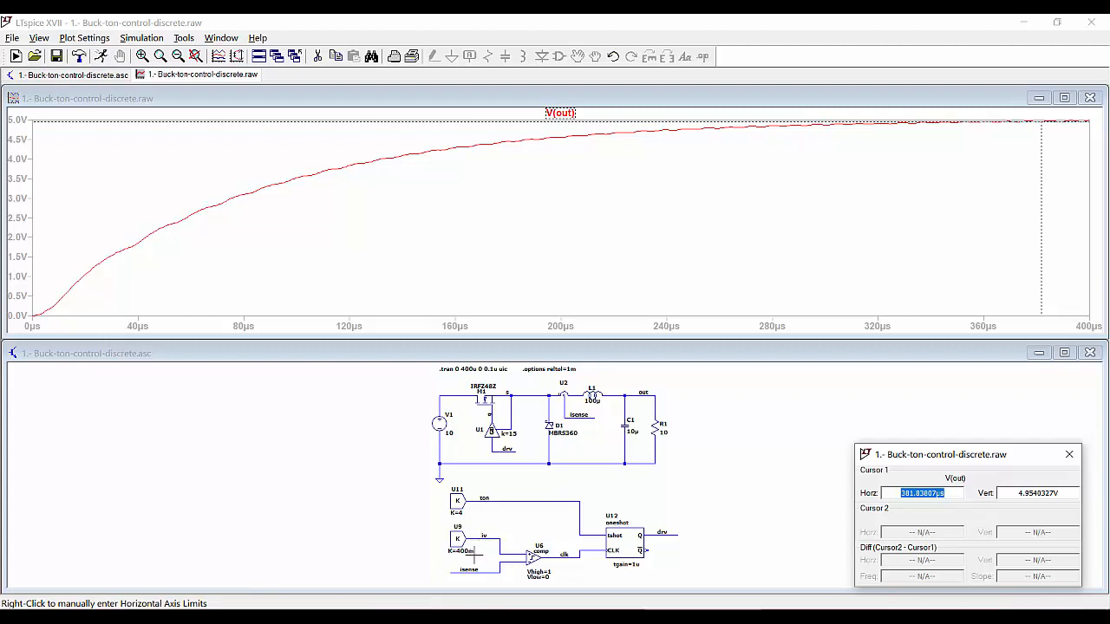
Add a new plot pane and move V(out) into the upper pane
right_click(479, 241)
click(542, 296)
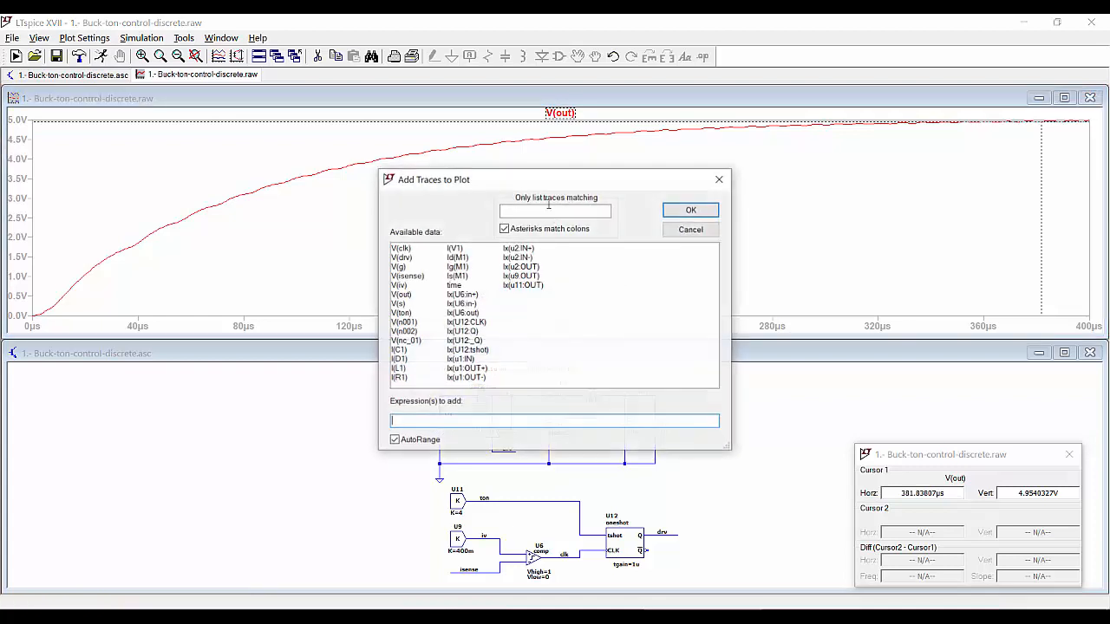
click(692, 230)
right_click(566, 196)
click(616, 263)
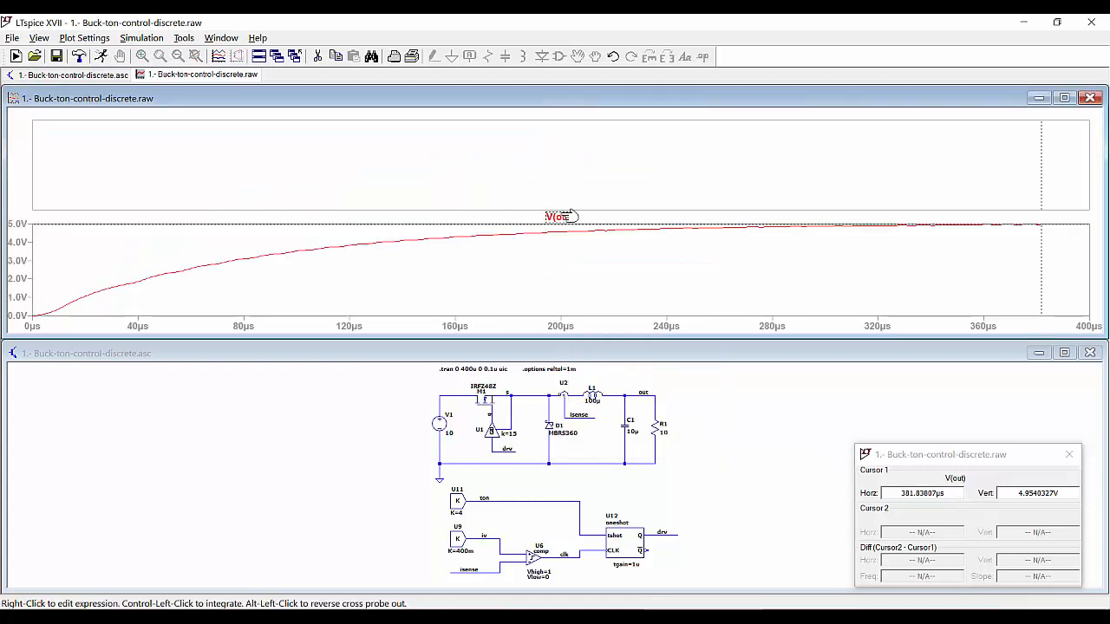
mouse_move(569, 216)
mouse_down()
mouse_move(568, 156)
mouse_move(550, 168)
mouse_up()
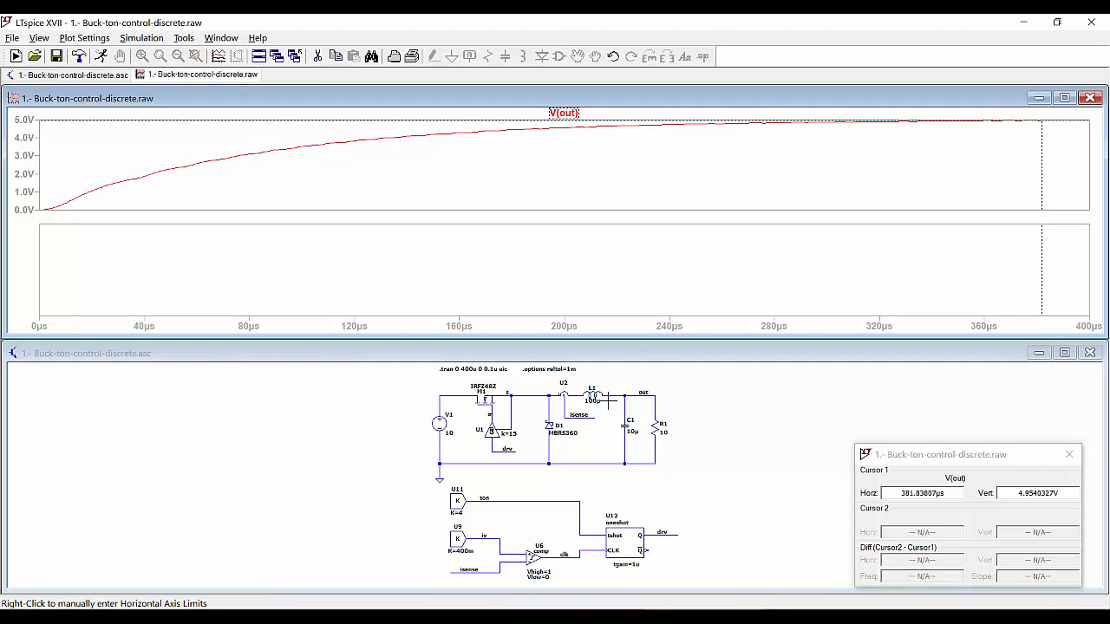
scroll(610, 399, up, 2)
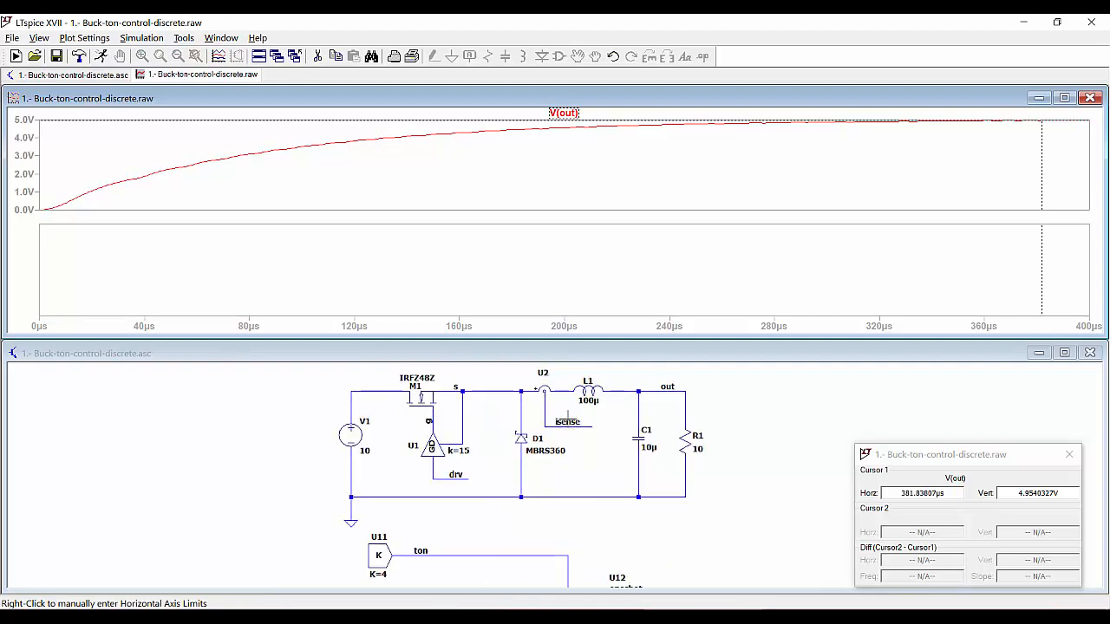
Plot V(isense) in the lower pane with a second cursor reading 401.8 mV at 215.7 µs
click(572, 426)
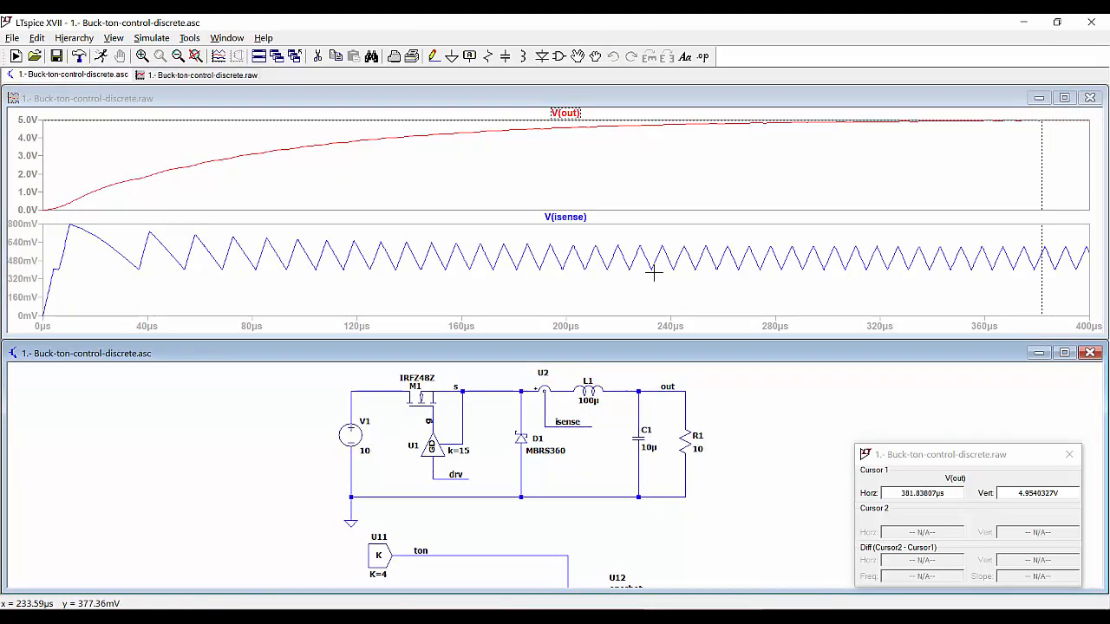
click(565, 217)
drag(568, 259, 608, 285)
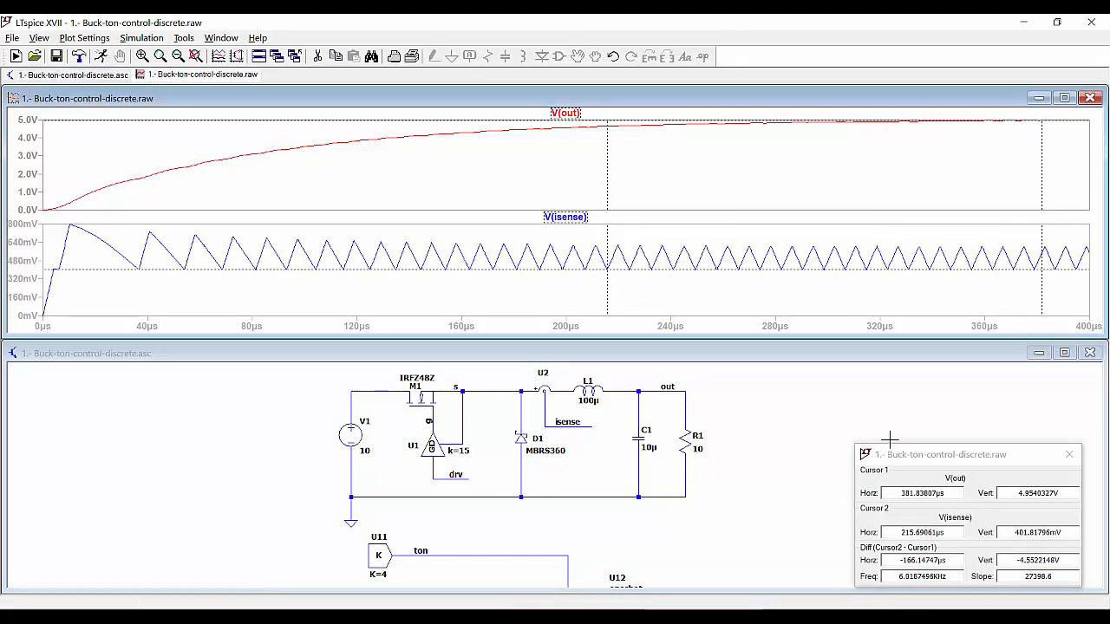
drag(915, 455, 888, 405)
drag(976, 482, 1040, 482)
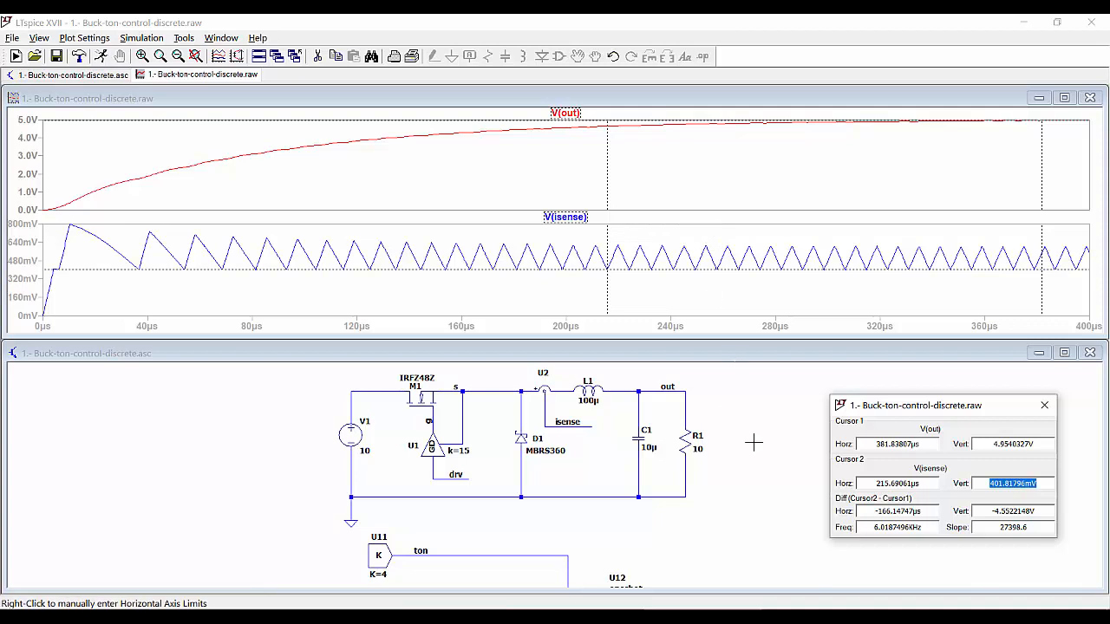
drag(761, 479, 761, 397)
right_click(657, 185)
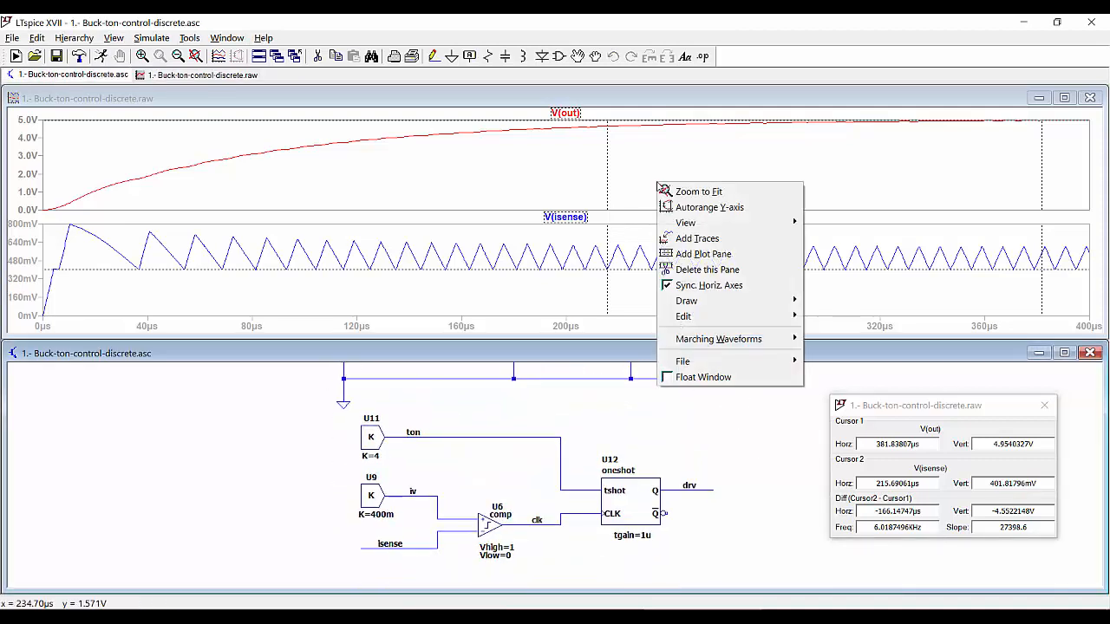
Move V(isense) into a new middle pane and close the cursor readout
click(704, 254)
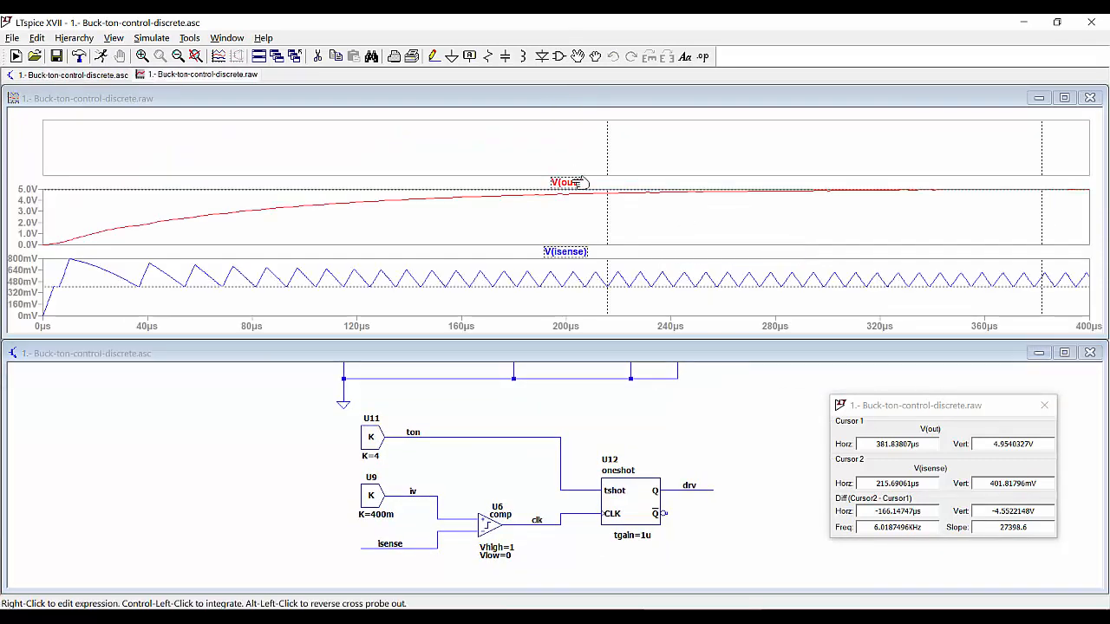
drag(566, 252, 569, 207)
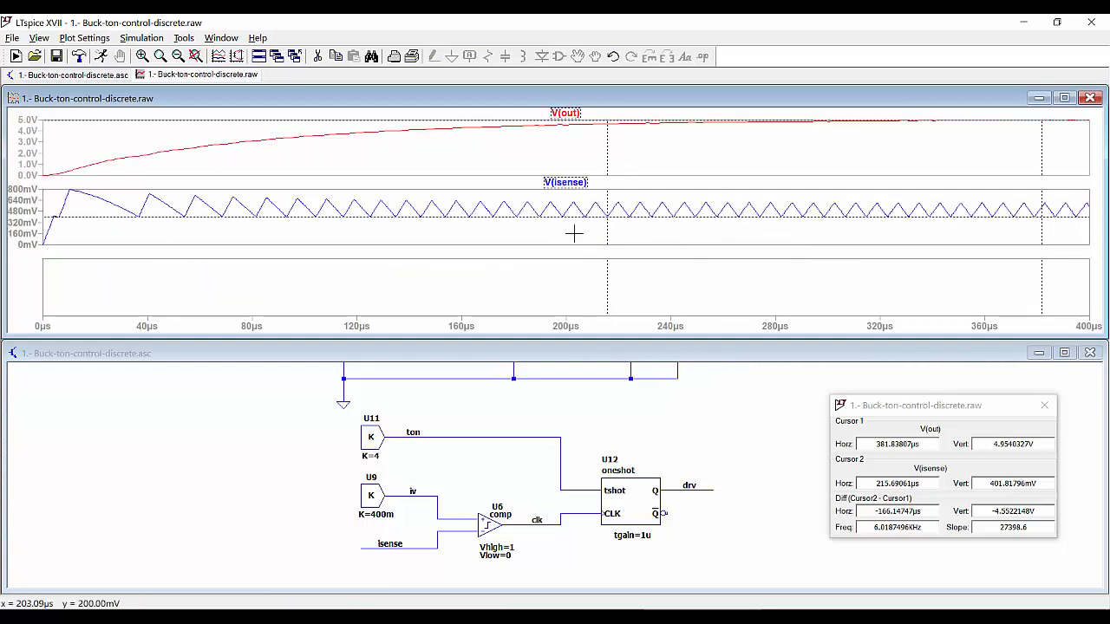
click(1044, 406)
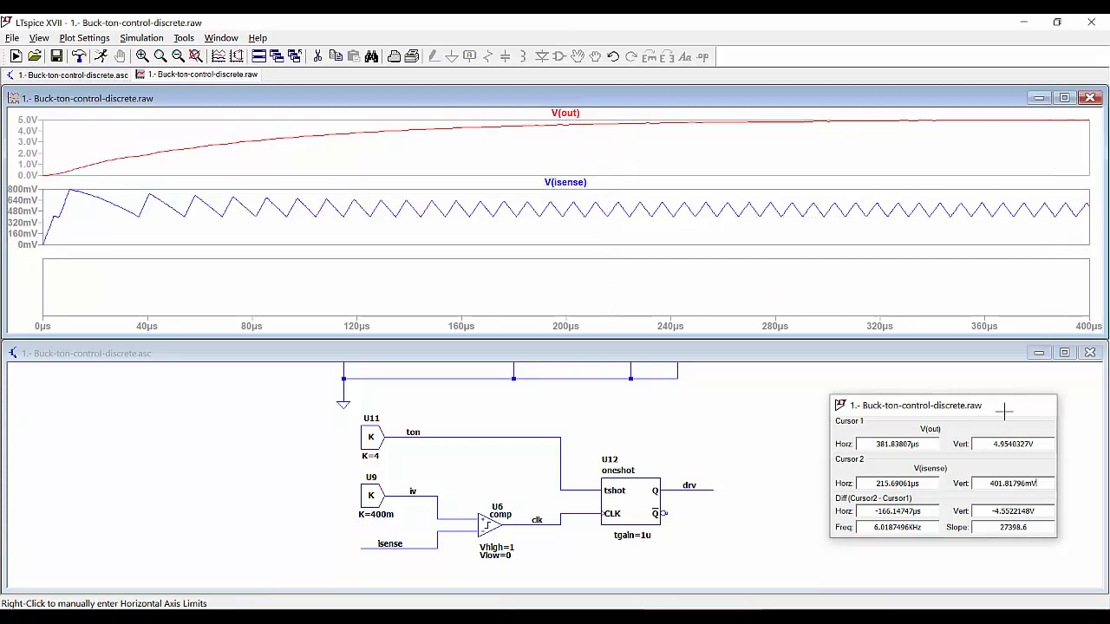
Plot V(clk) in the bottom pane and overlay V(iv) on V(isense)
click(806, 506)
scroll(650, 446, up, 1)
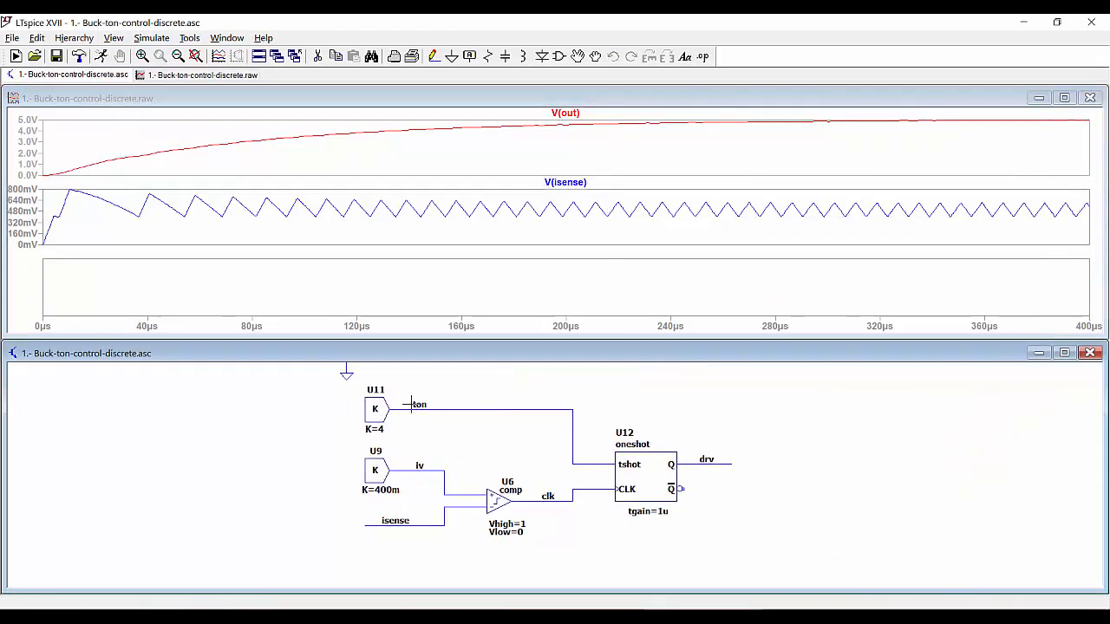
click(591, 485)
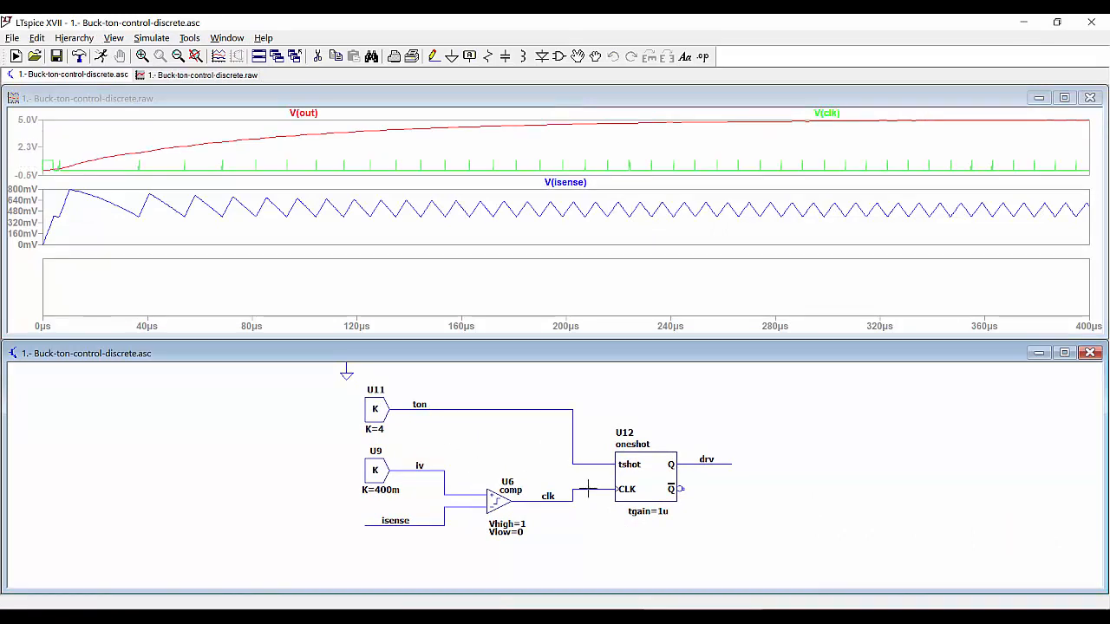
drag(830, 112, 765, 293)
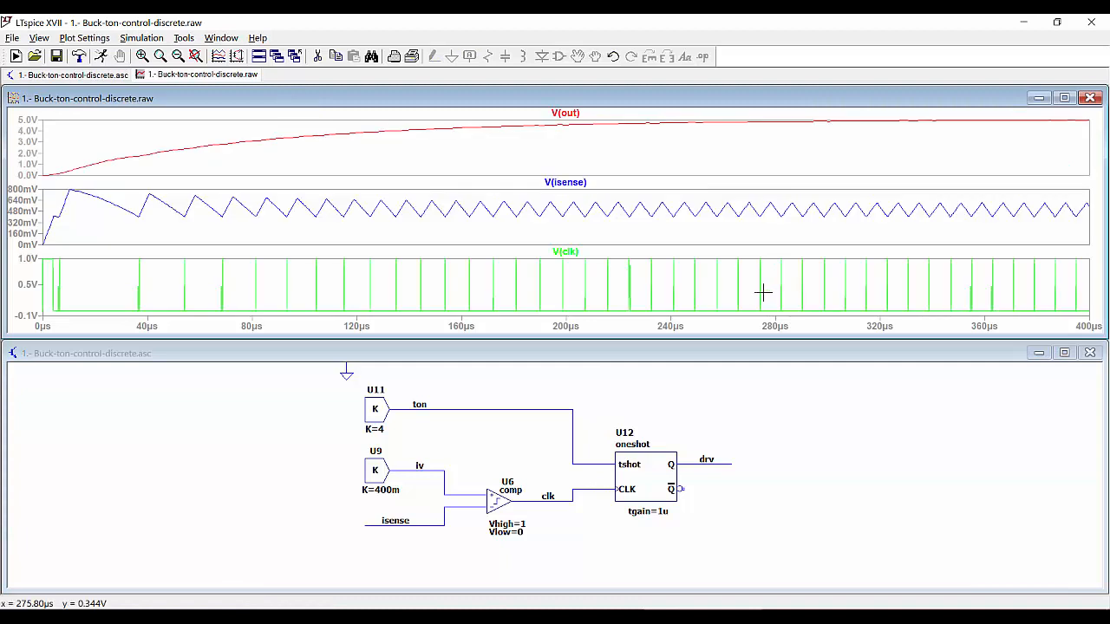
click(427, 470)
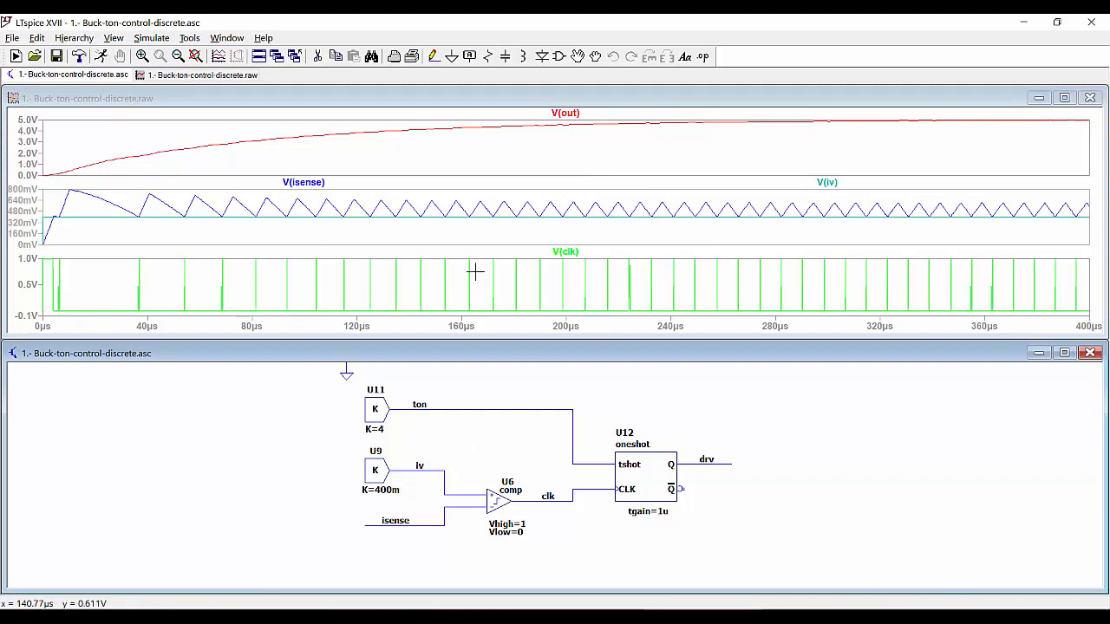
Set the V(clk) pane's vertical axis top to 2 V
right_click(29, 292)
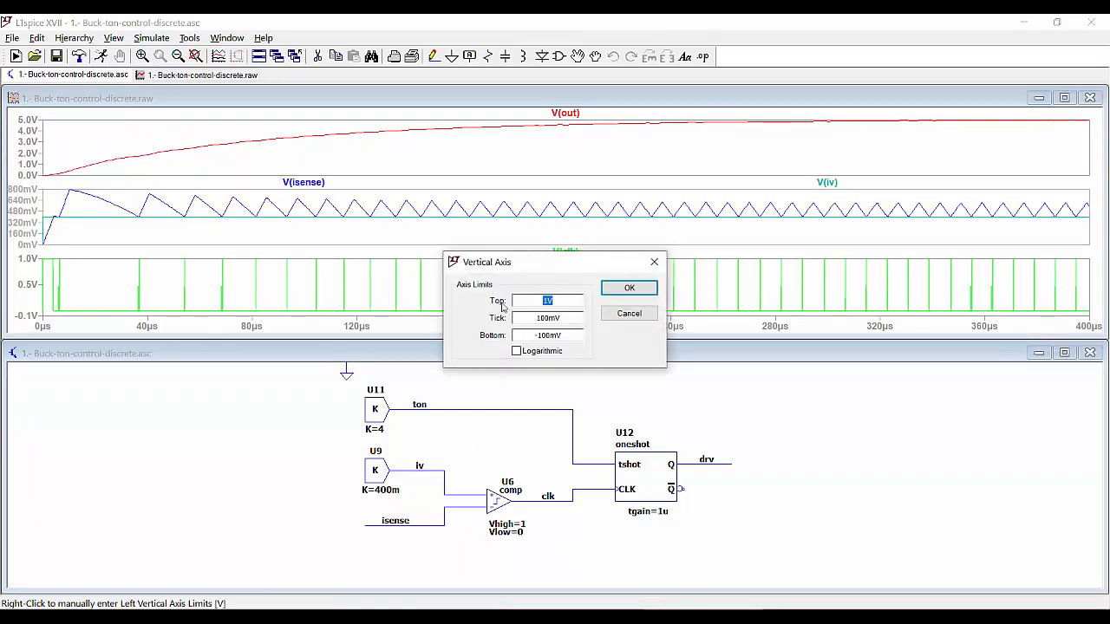
text(2)
key(Return)
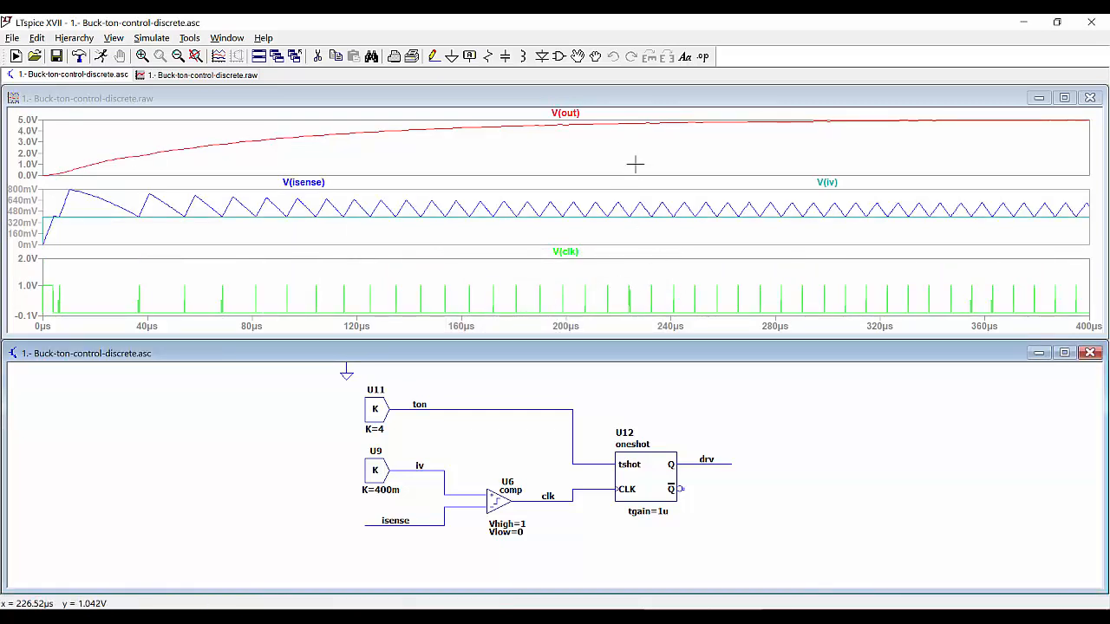
Plot V(drv) in a new bottom pane with its vertical axis topping at 2 V
right_click(657, 275)
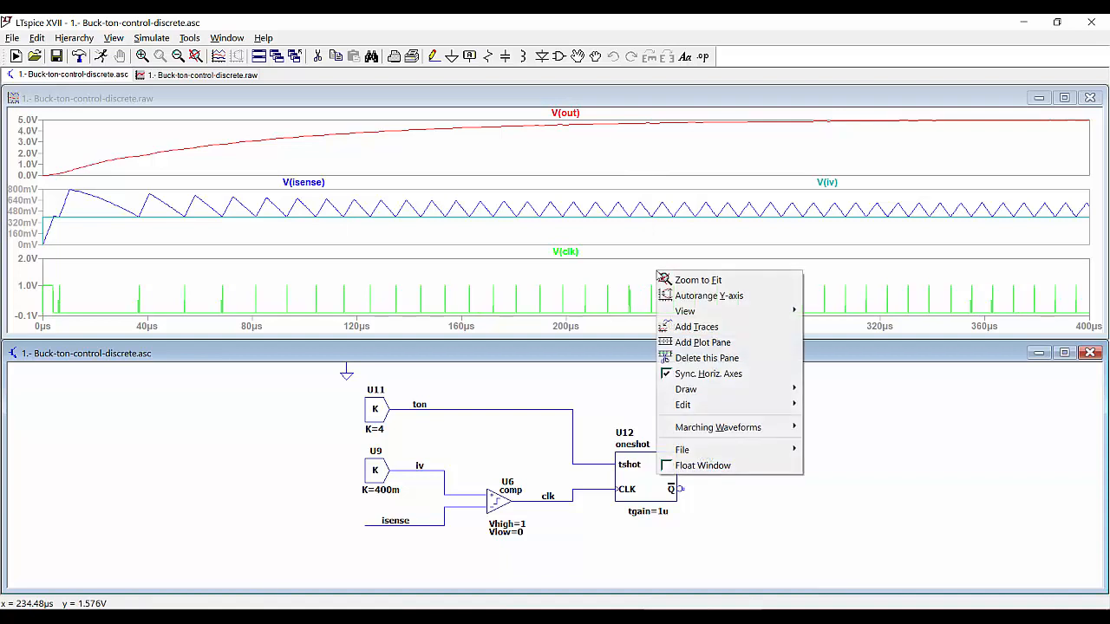
click(729, 346)
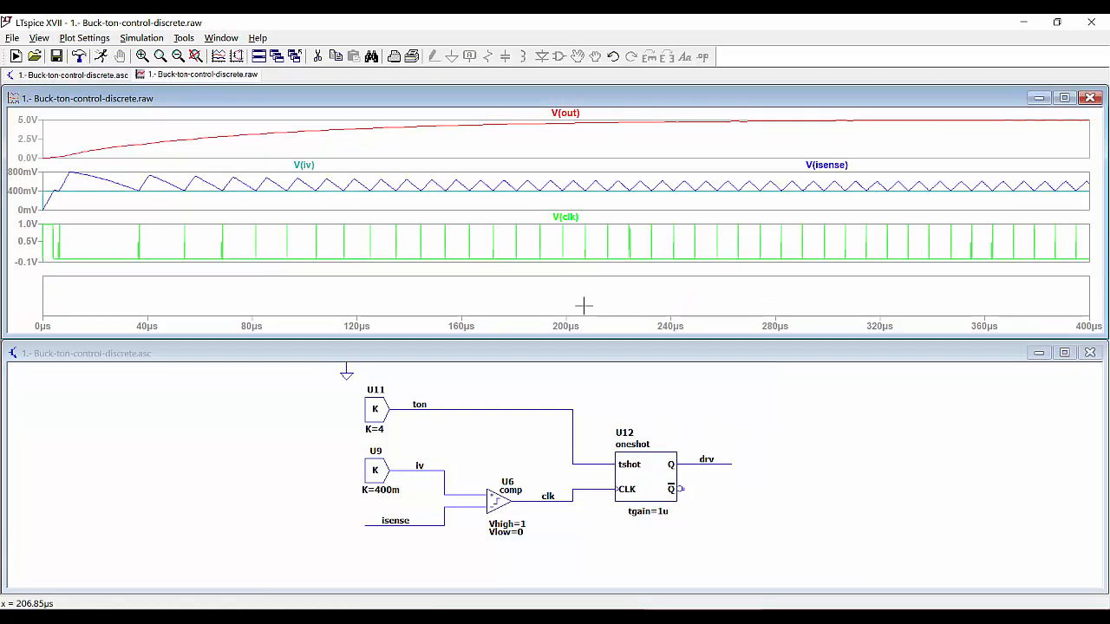
click(708, 464)
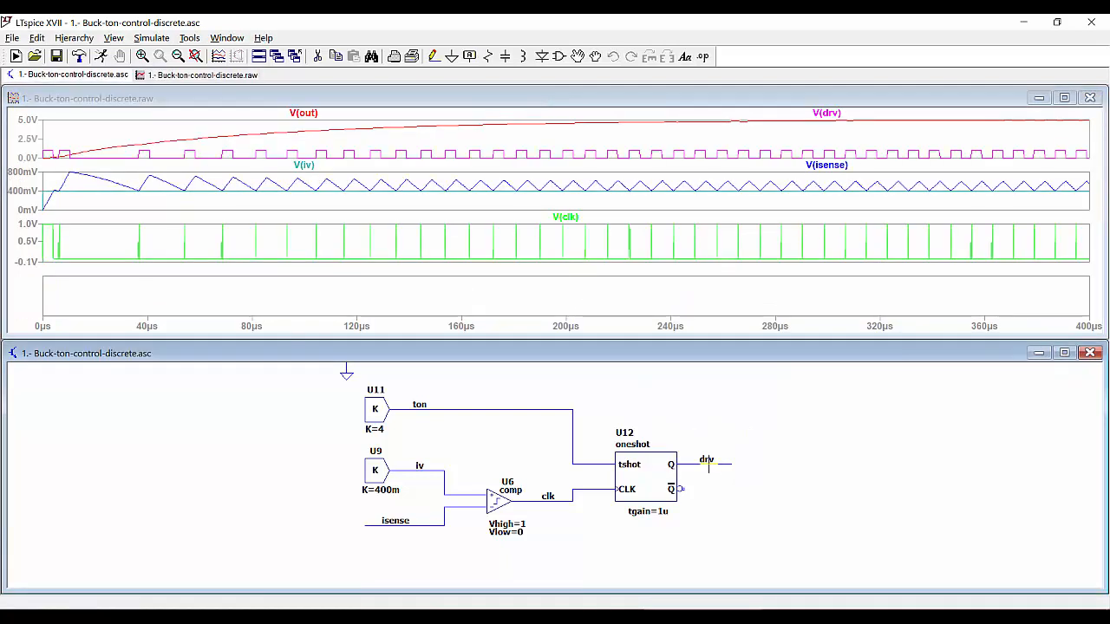
drag(826, 113, 790, 299)
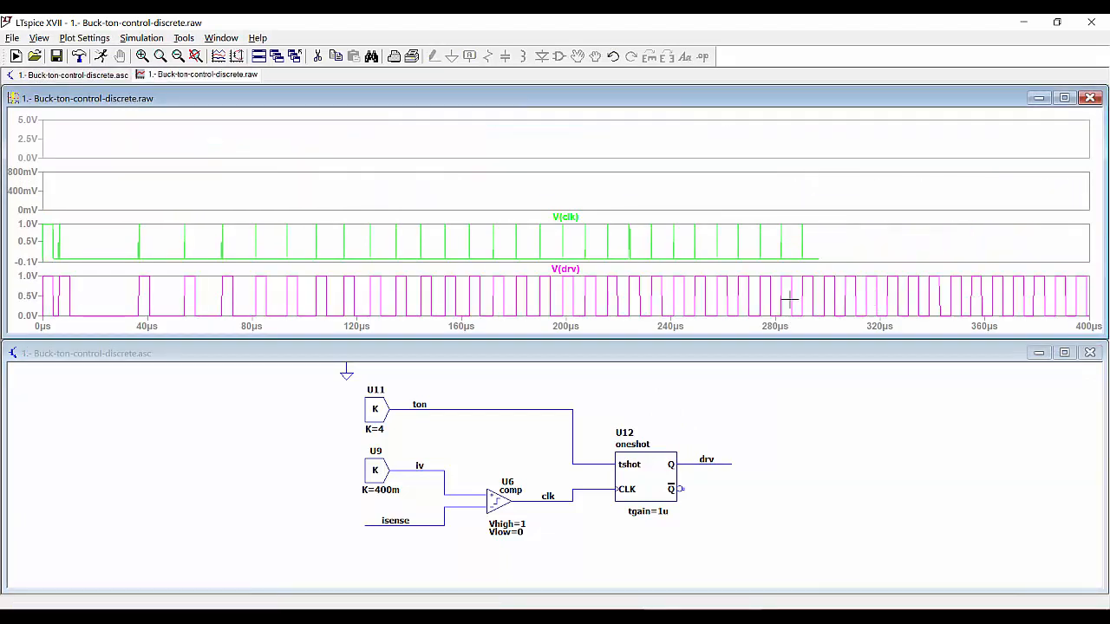
click(54, 297)
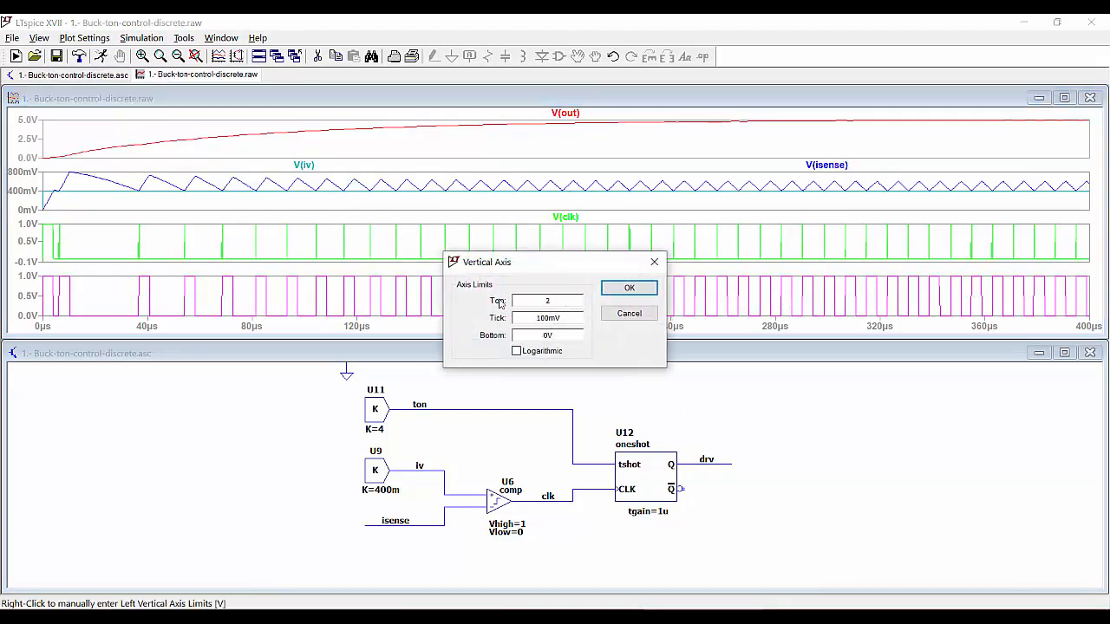
text(2)
key(Return)
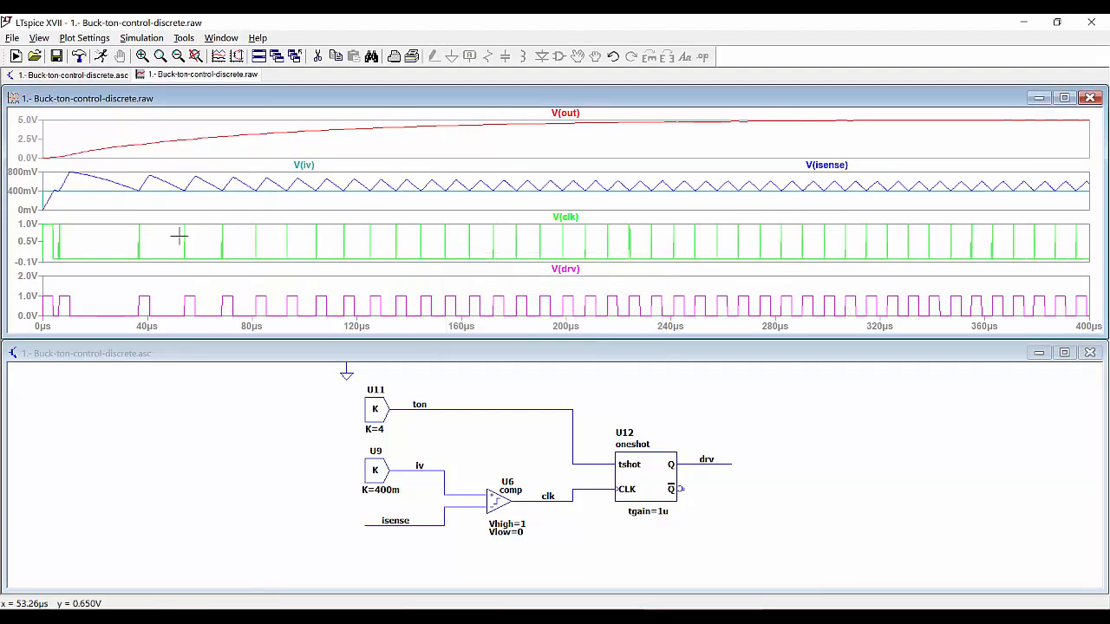
Set V(clk)'s axis top to 2 V, maximize the waveforms, and zoom to about 342–362 µs
click(33, 236)
text(2)
key(Return)
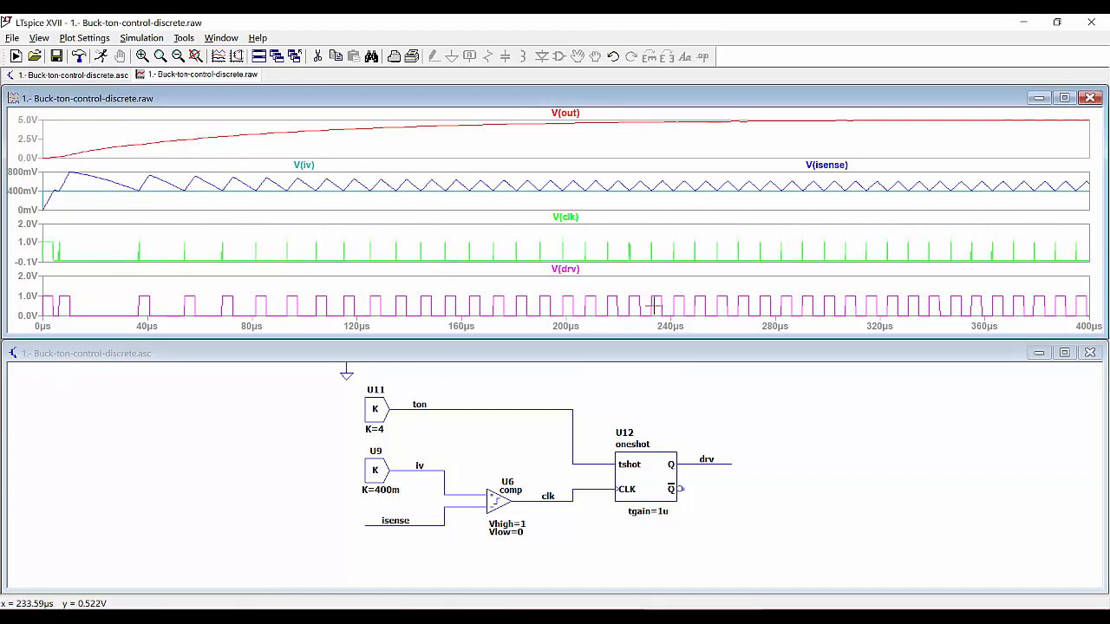
double_click(681, 98)
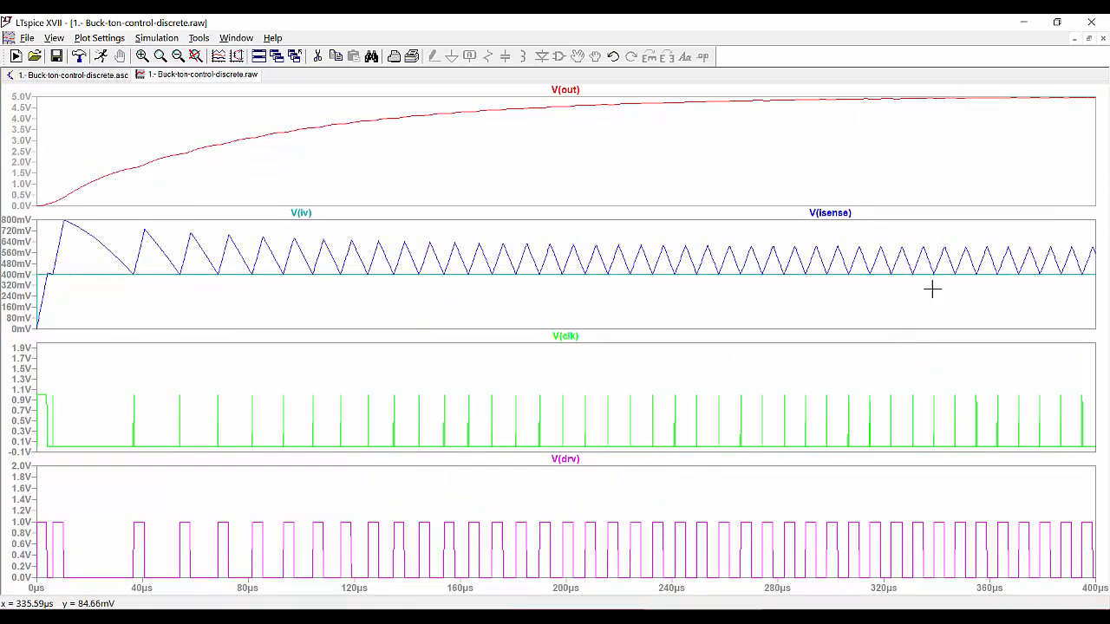
drag(945, 90, 993, 587)
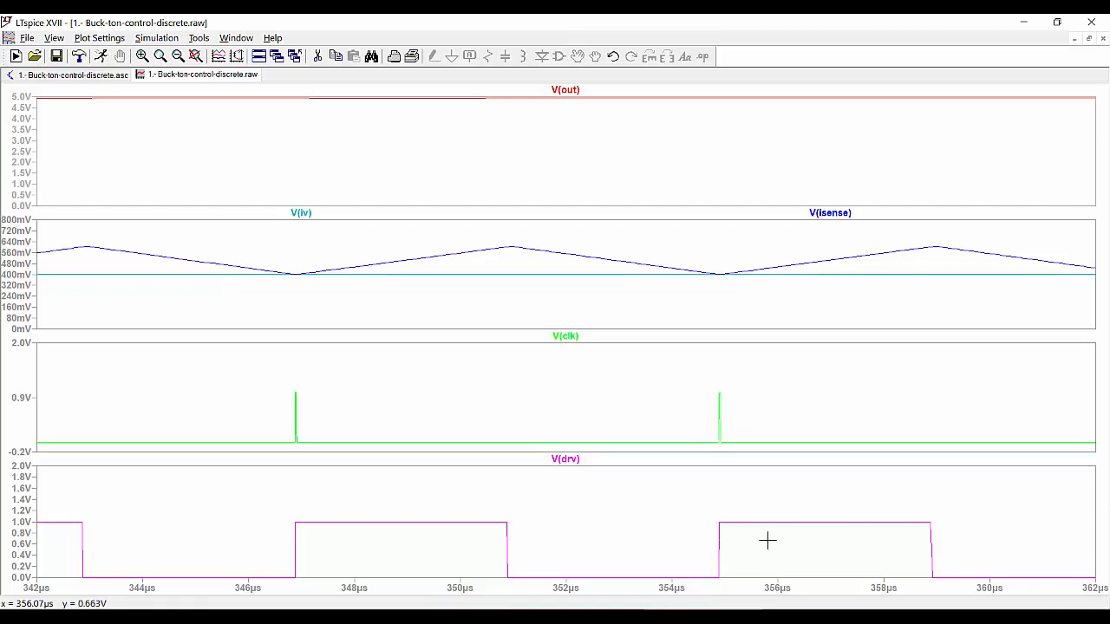
Bracket one V(drv) pulse with two cursors, reading an on-time of about 4 µs (250.27 kHz)
click(566, 460)
drag(565, 488, 718, 488)
click(566, 459)
drag(566, 492, 930, 492)
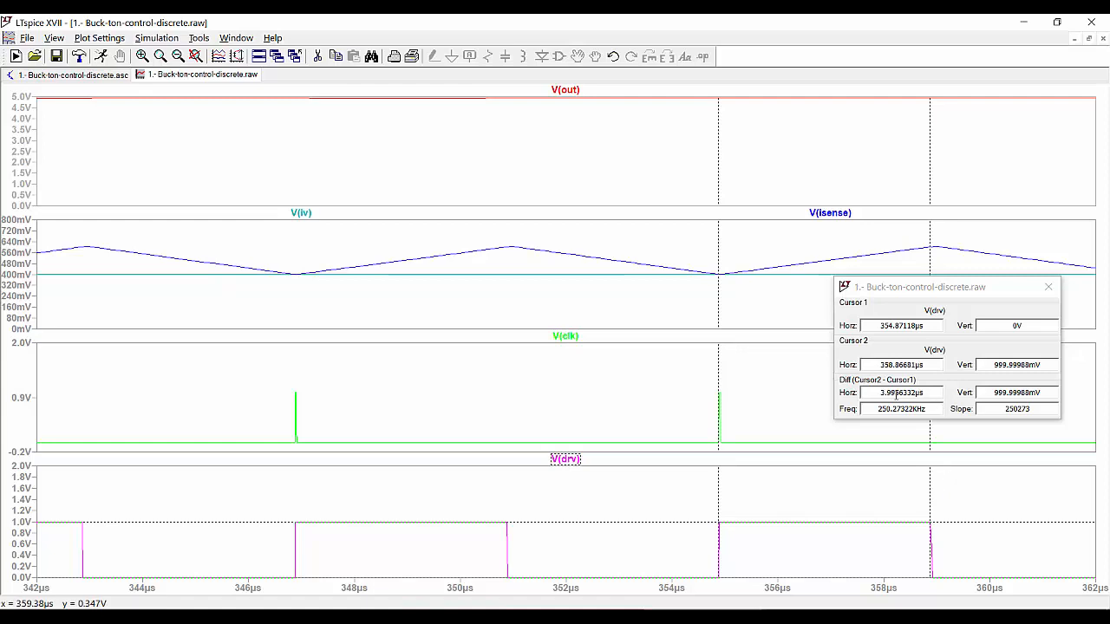
drag(878, 393, 927, 393)
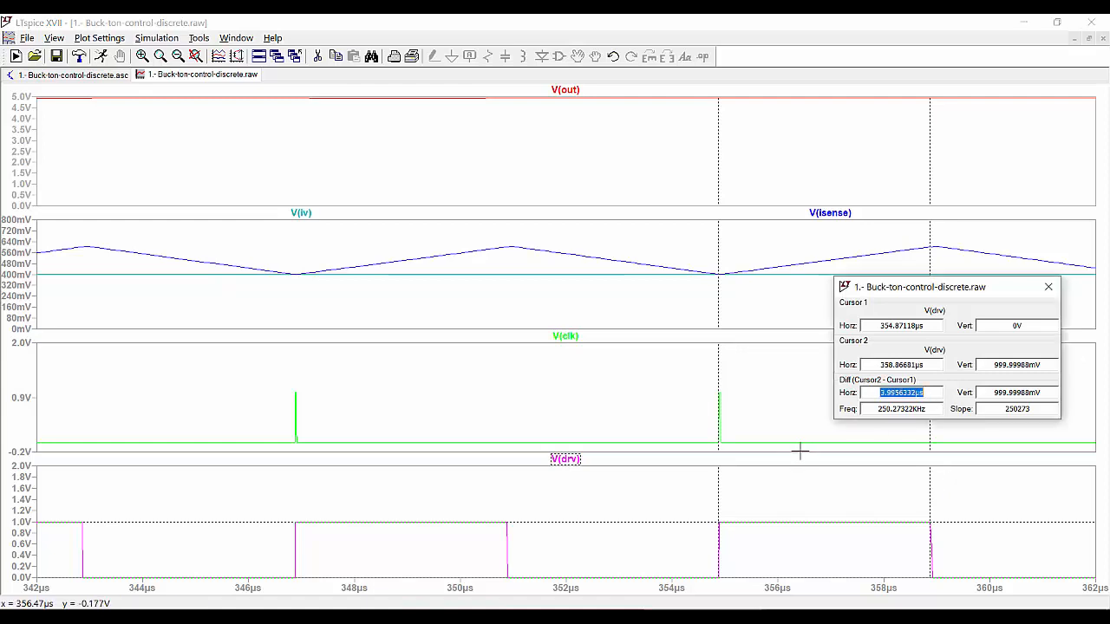
click(91, 75)
Change the ton gain U11 from K=4 to K=5
click(1049, 286)
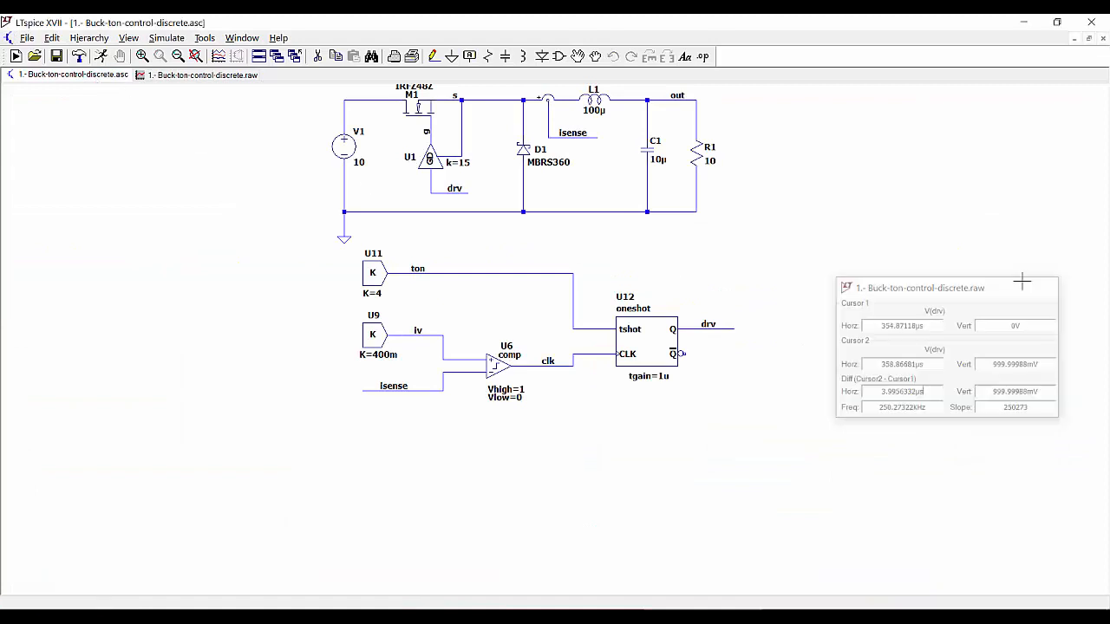
key(space)
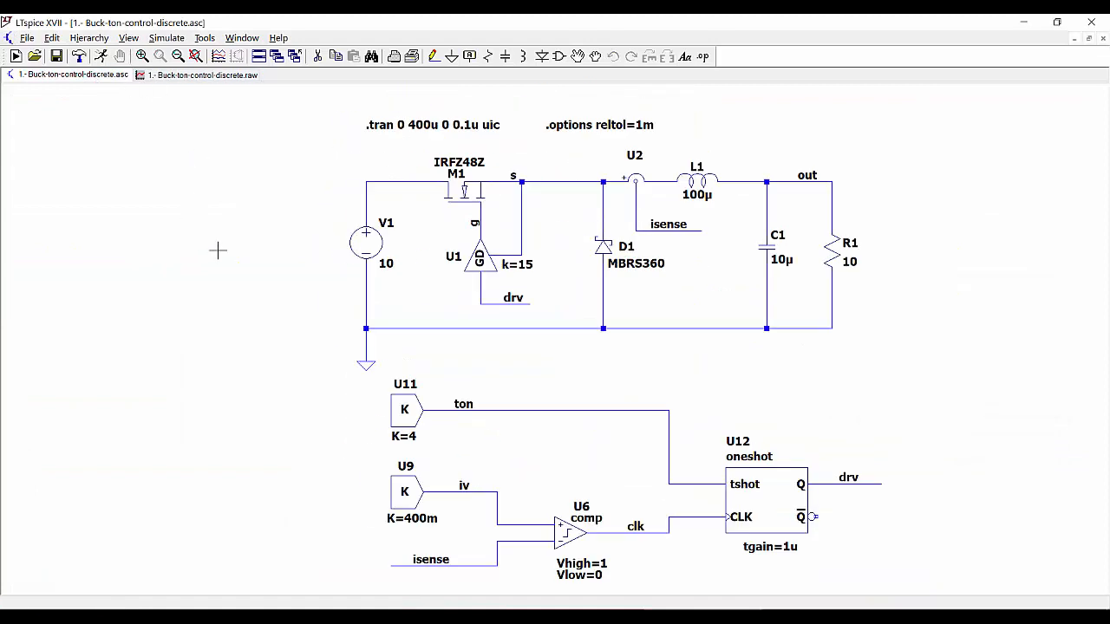
drag(296, 341, 221, 242)
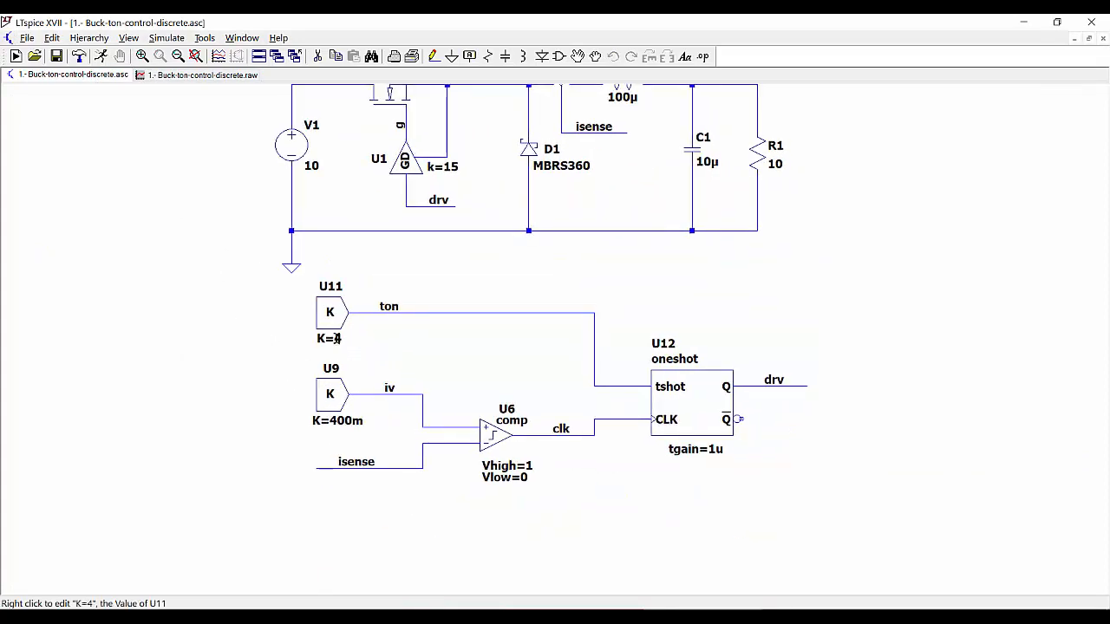
right_click(339, 341)
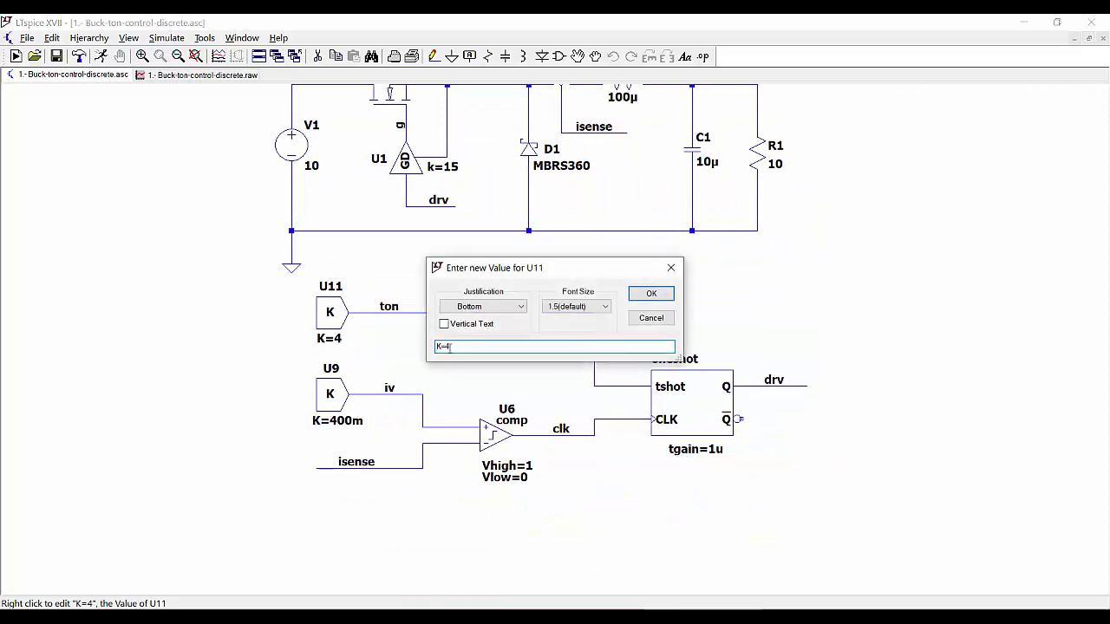
text(5)
key(Return)
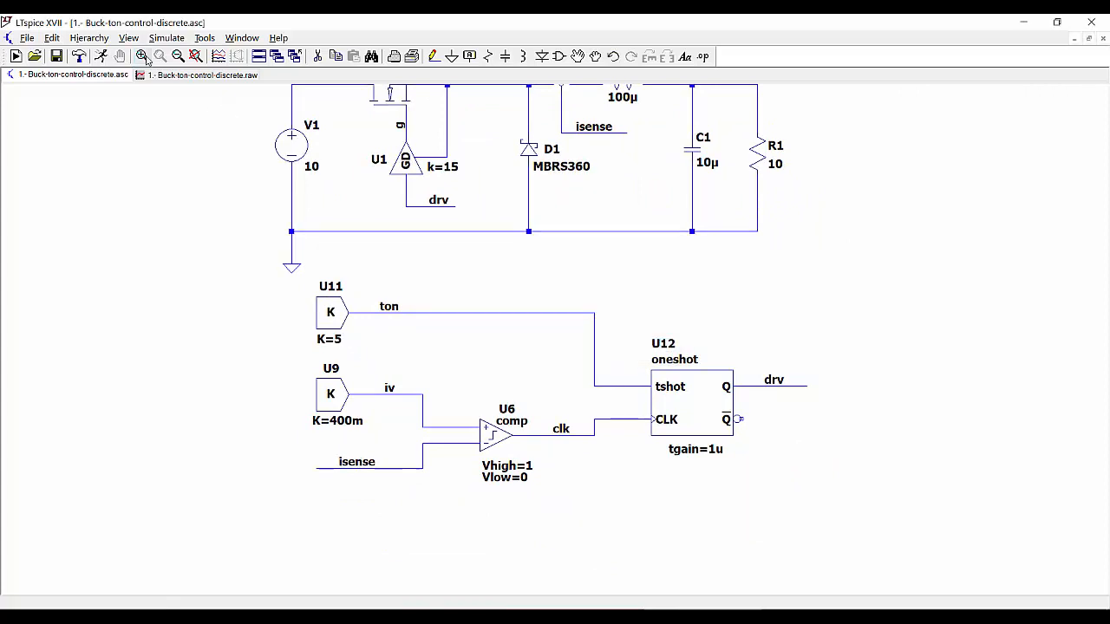
Rerun the simulation and place a V(out) cursor reading about 5.154 V at 376.6 µs
click(102, 57)
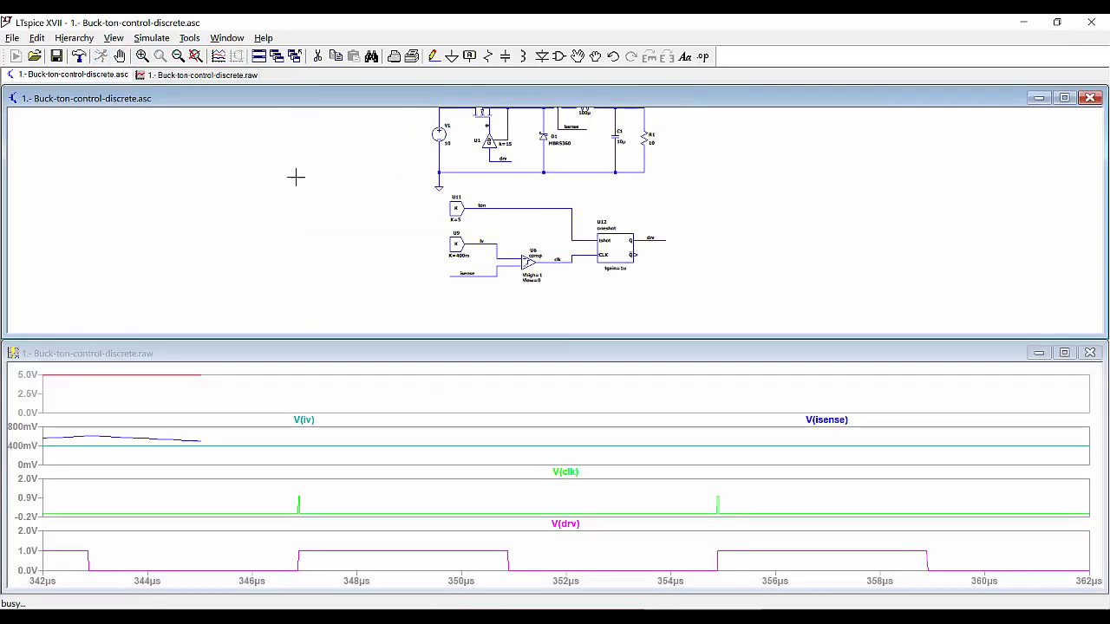
click(565, 368)
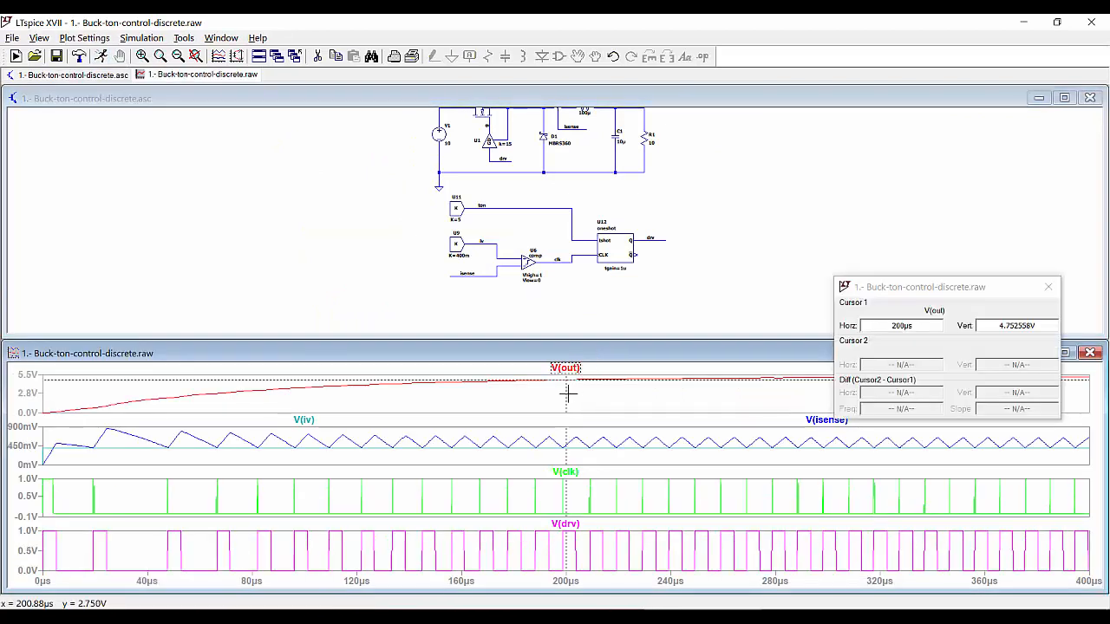
drag(567, 393, 1073, 395)
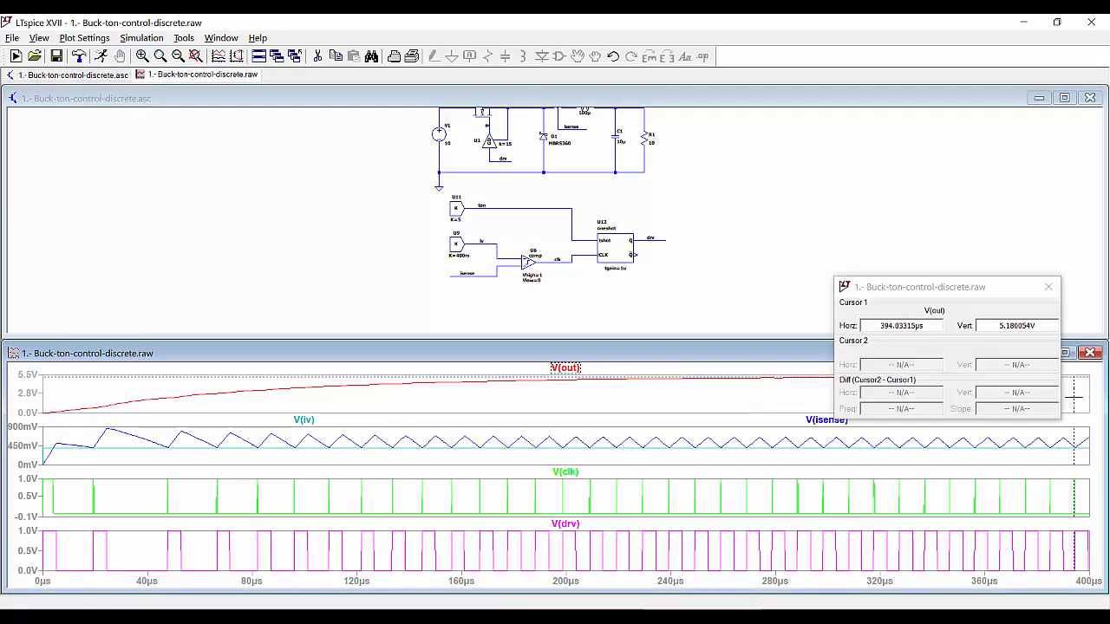
drag(989, 301, 905, 298)
drag(1074, 391, 1028, 389)
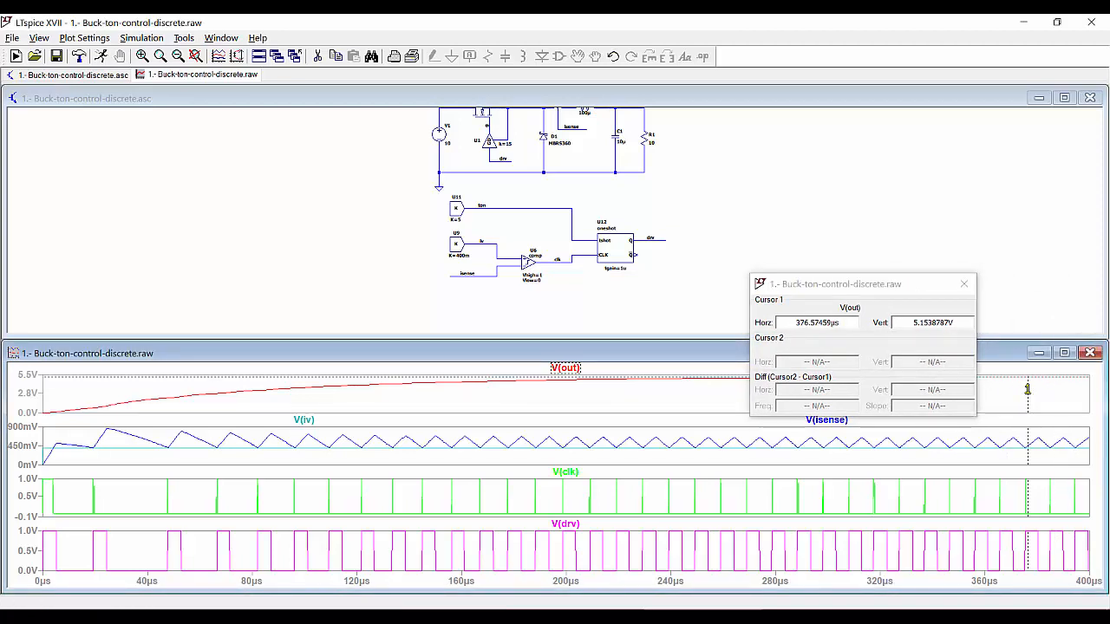
scroll(474, 227, up, 3)
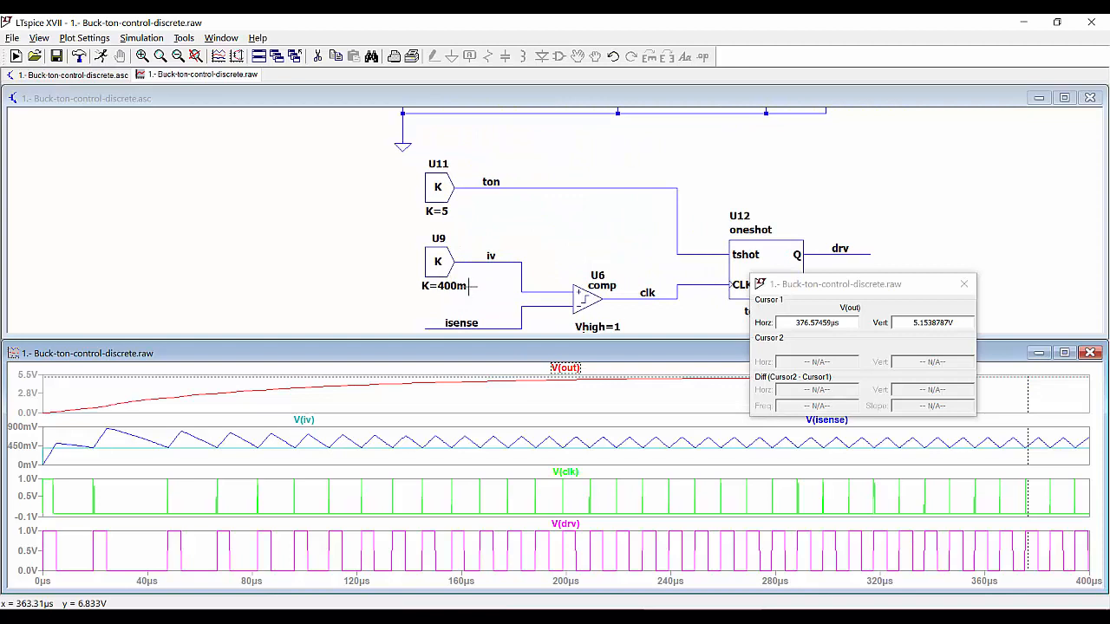
Change U9's gain from K=400m to K=200m and rerun the simulation
right_click(442, 288)
click(449, 345)
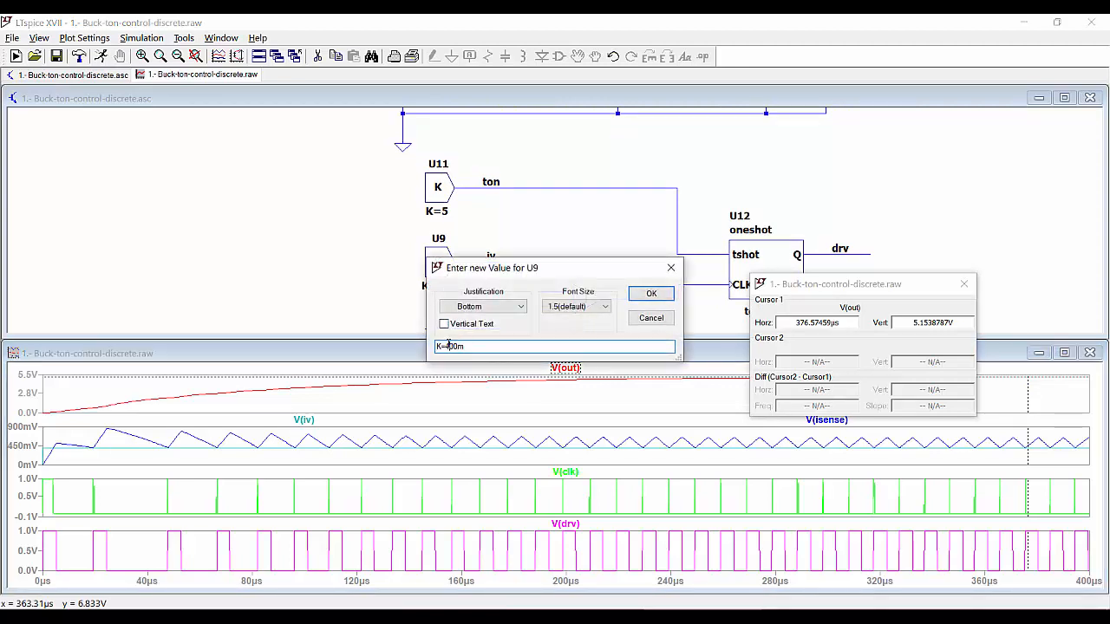
text(2)
key(Return)
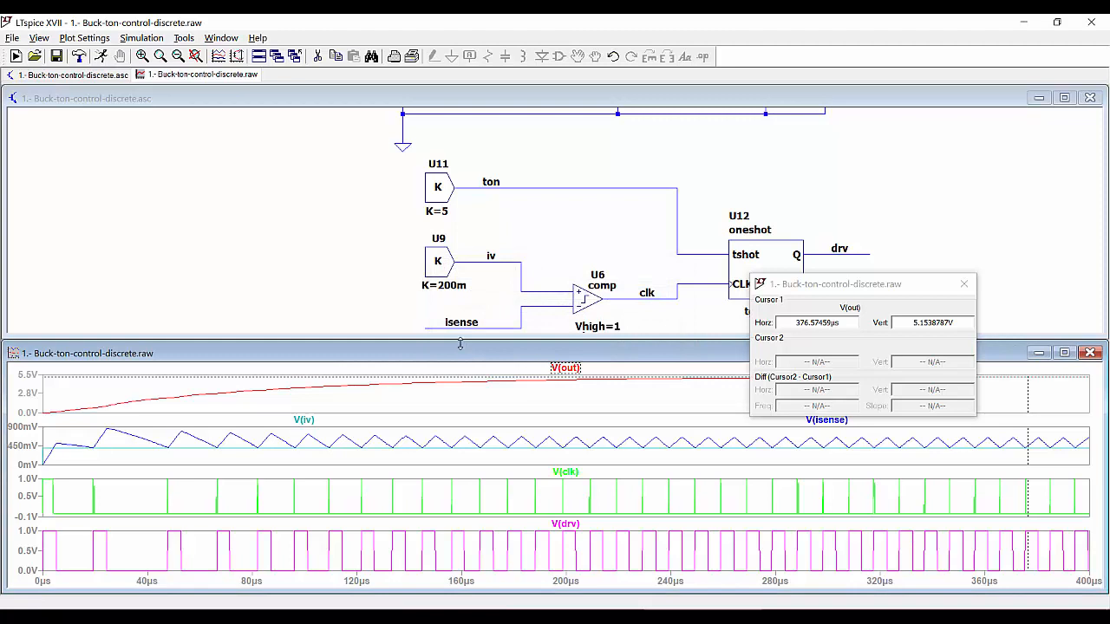
click(858, 235)
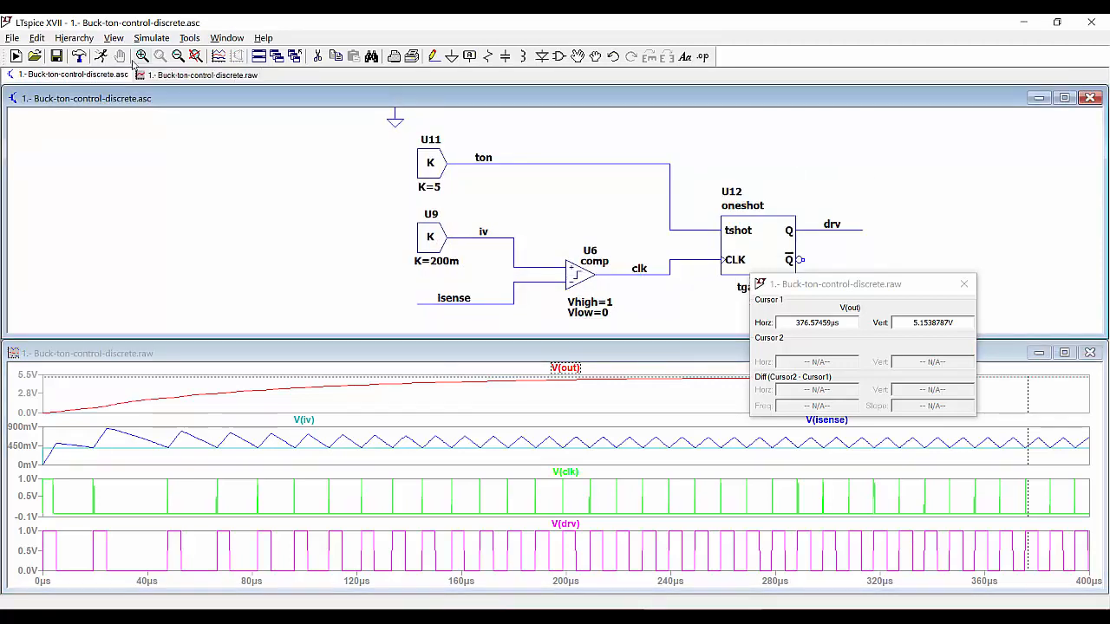
click(101, 56)
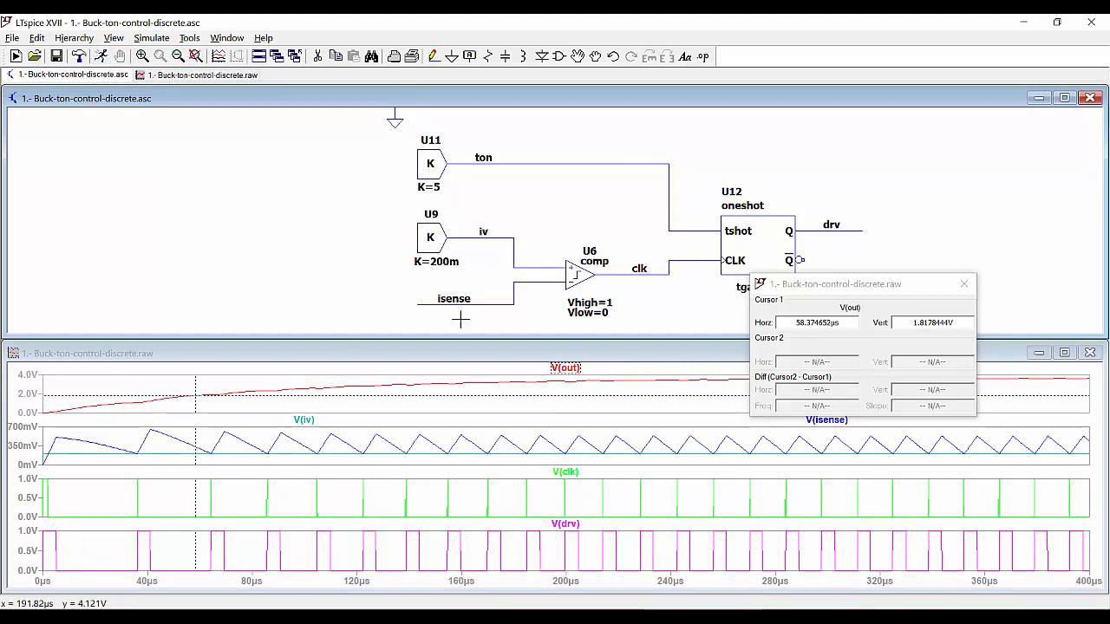
Edit U9's gain from K=200m to K=1m and rerun the simulation
right_click(440, 245)
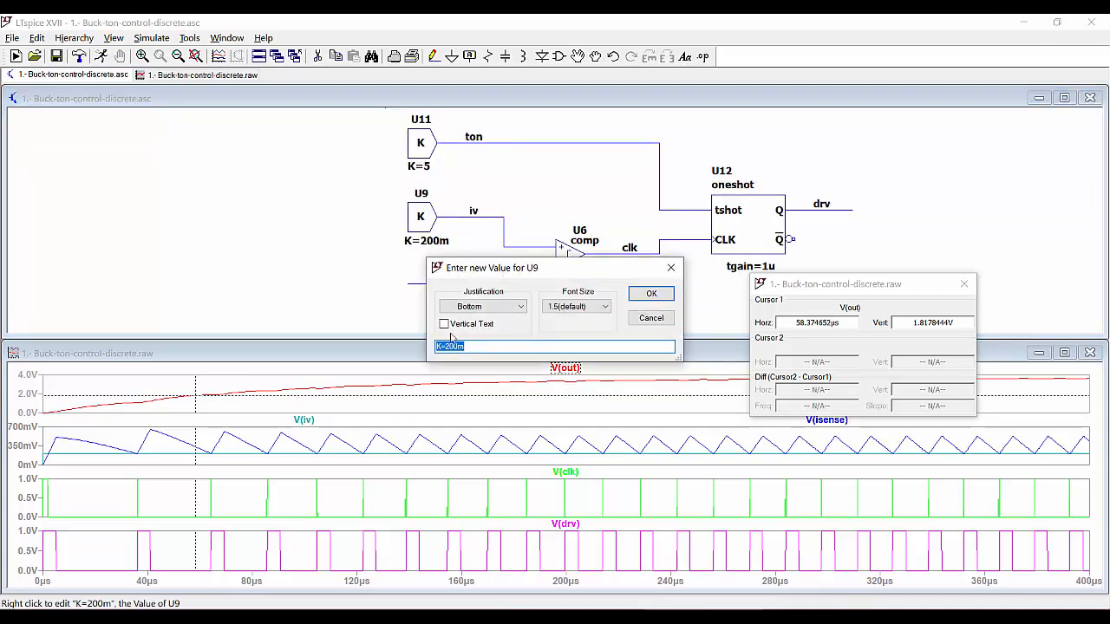
click(458, 346)
text(1)
key(Return)
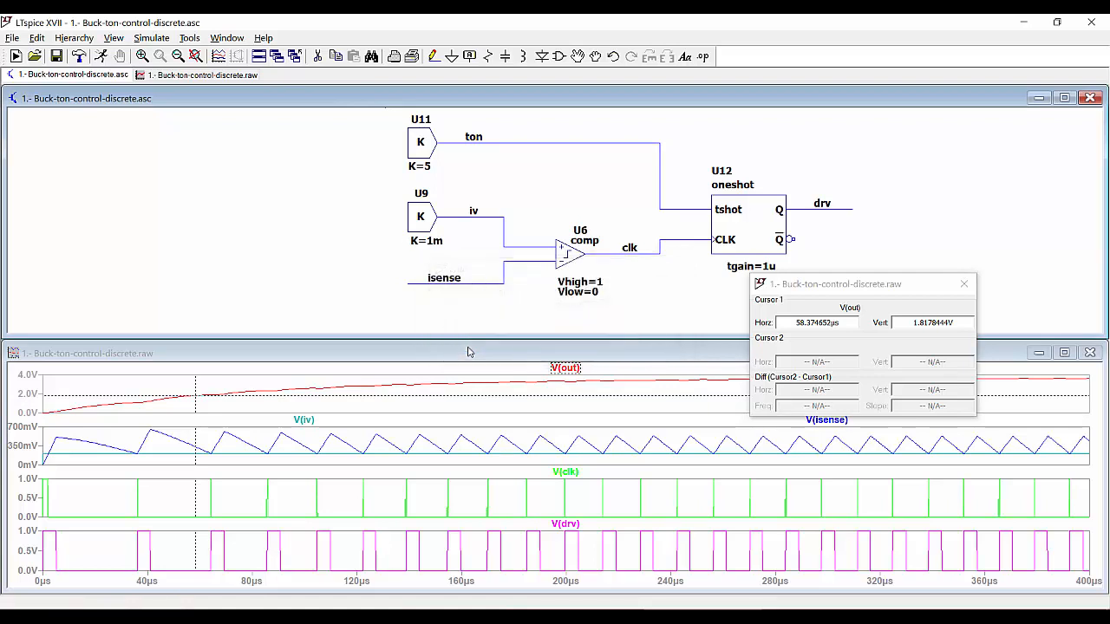
click(101, 56)
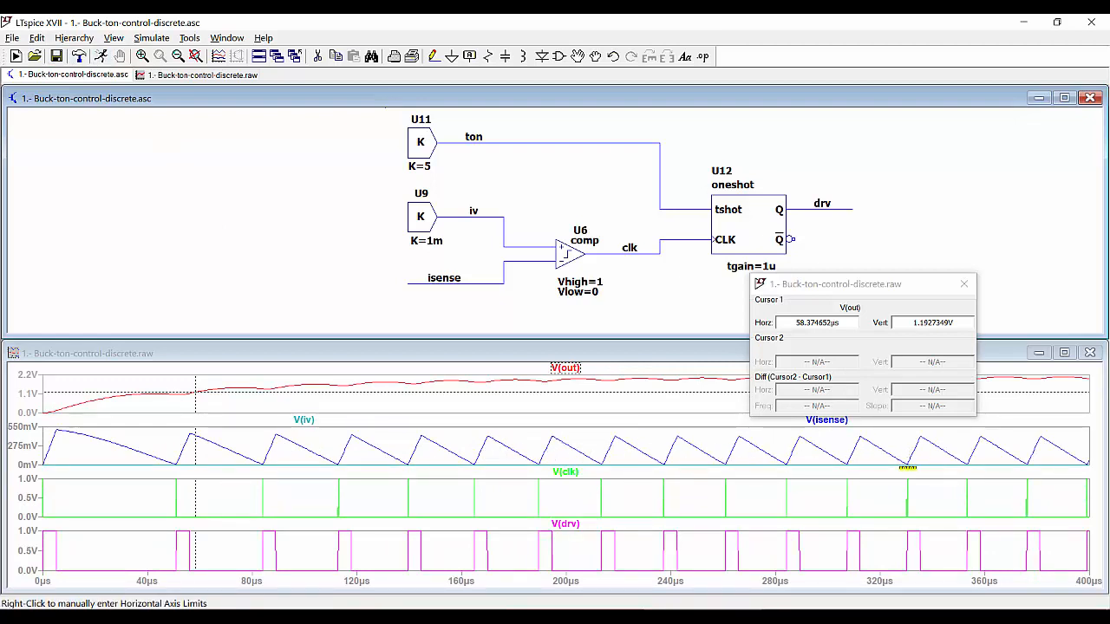
Replace the old cursor with a V(out) cursor reading about 2.026 V at 373.3 µs
click(964, 284)
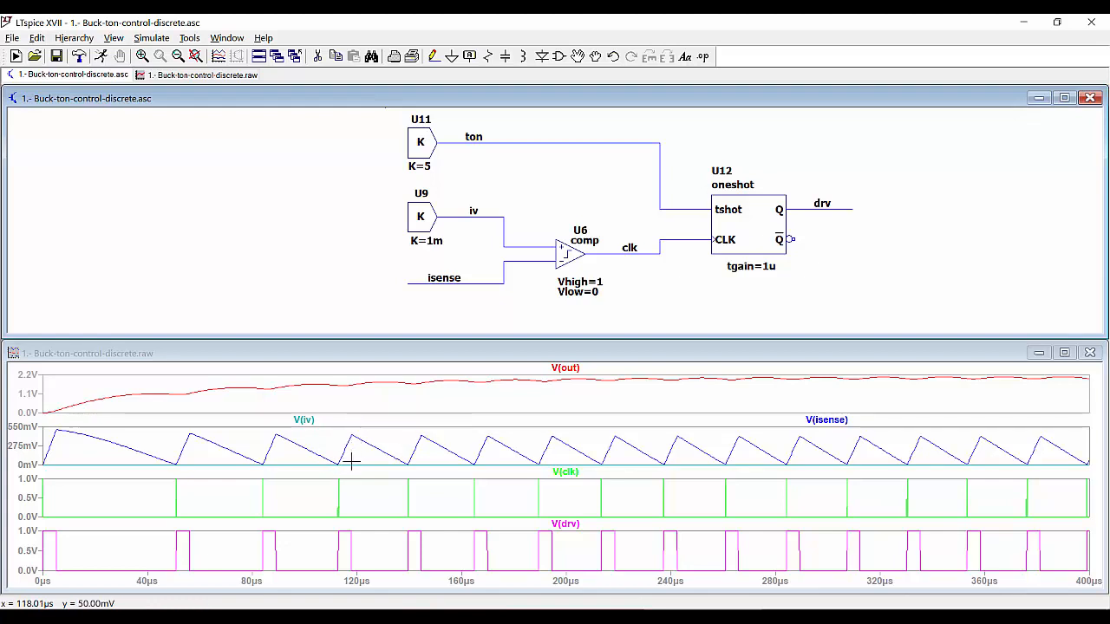
click(574, 368)
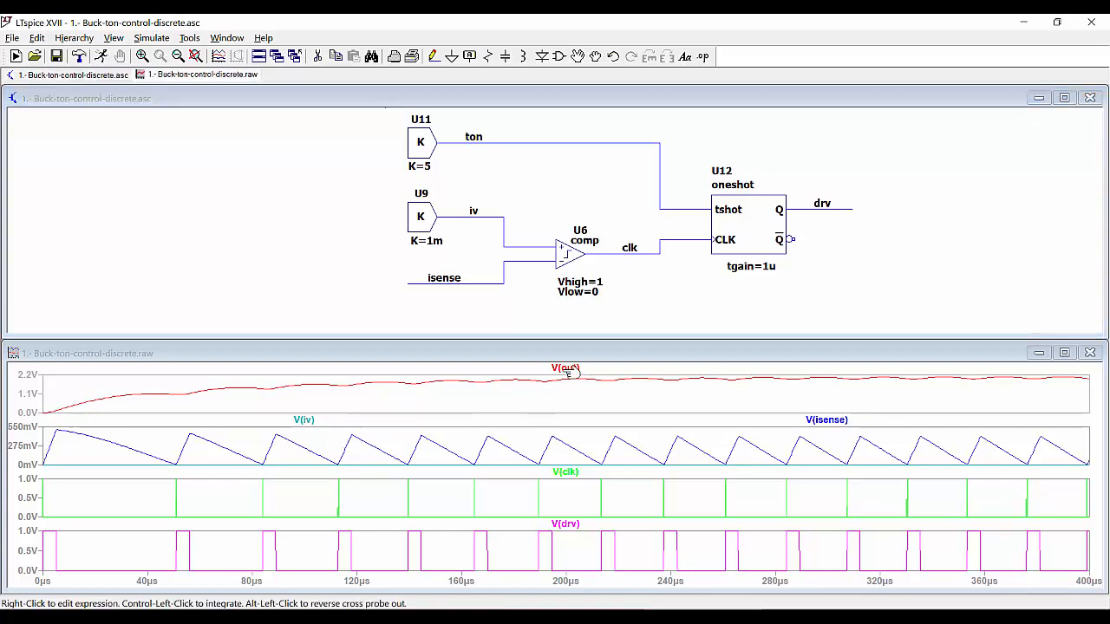
click(575, 368)
drag(567, 397, 1020, 399)
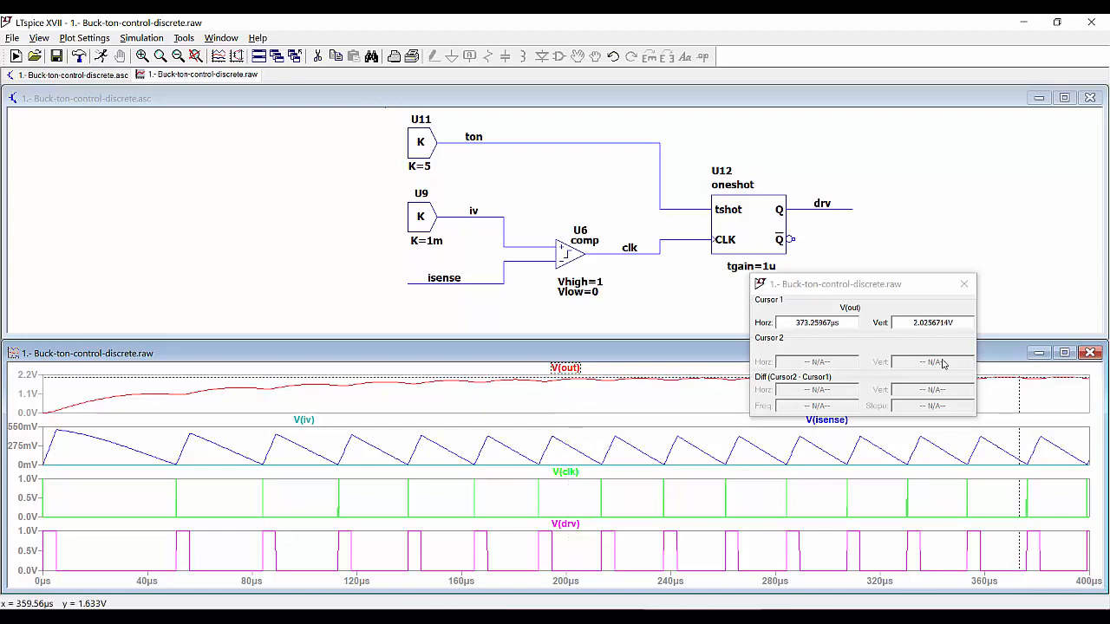
drag(874, 288, 751, 257)
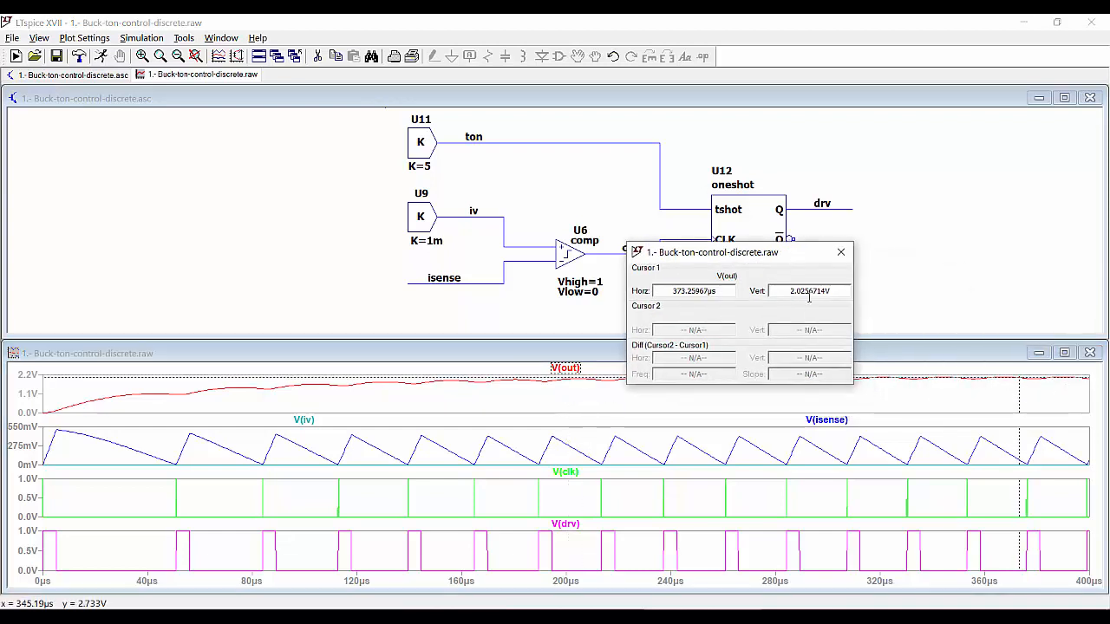